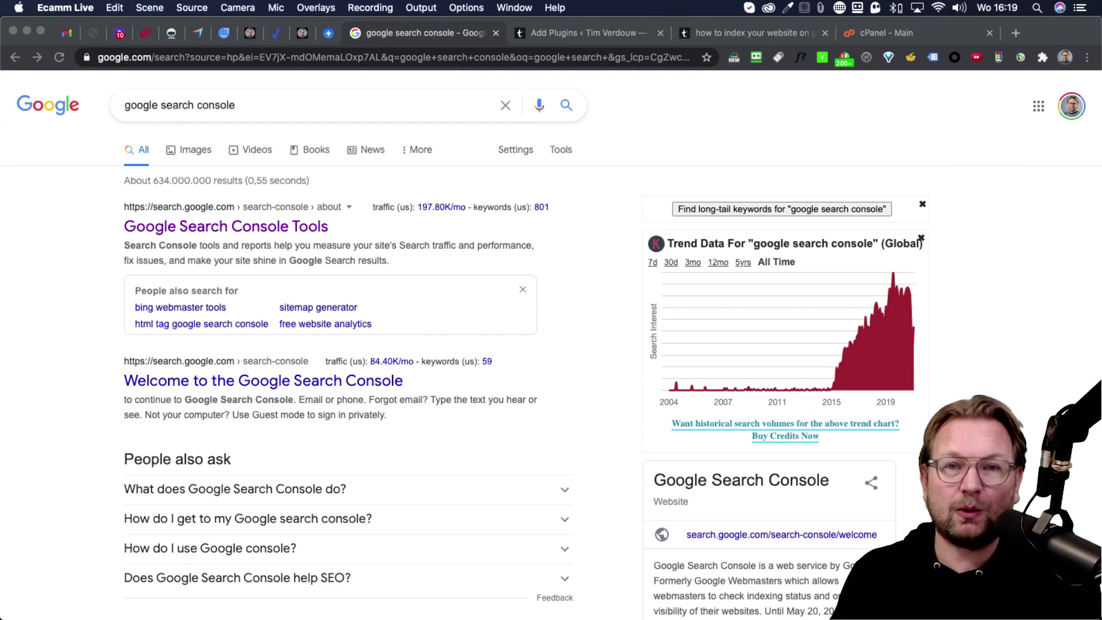
Step: Bring Chrome forward with Google results for 'google search console' and Search Console Tools on top
click(36, 332)
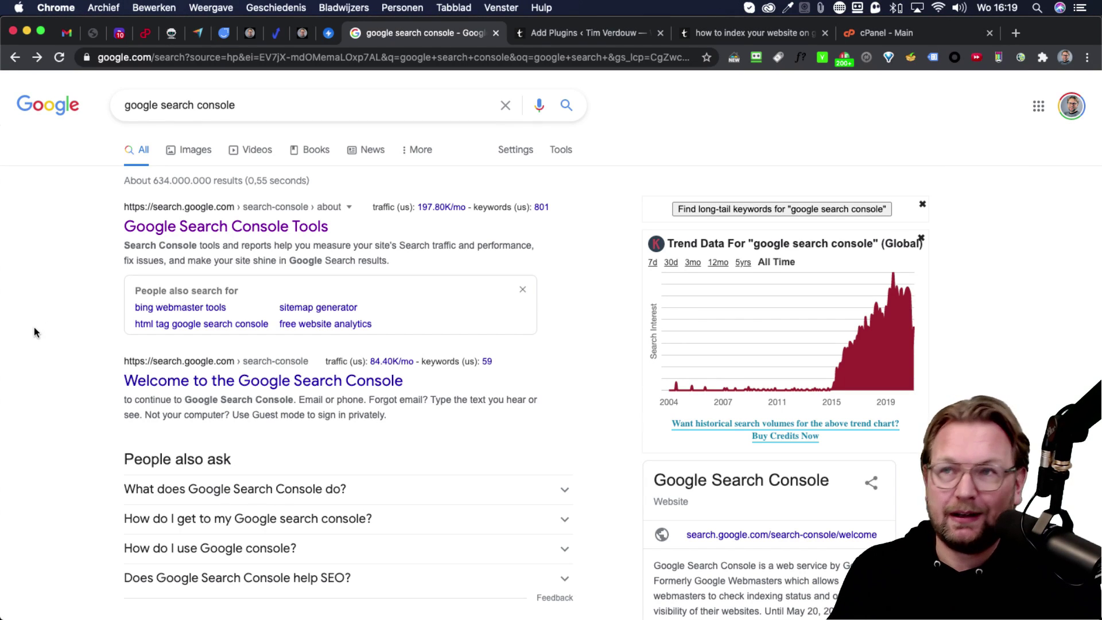
Step: Open Google Search Console Tools and start Search Console on the timverdouw.com Overview
click(272, 230)
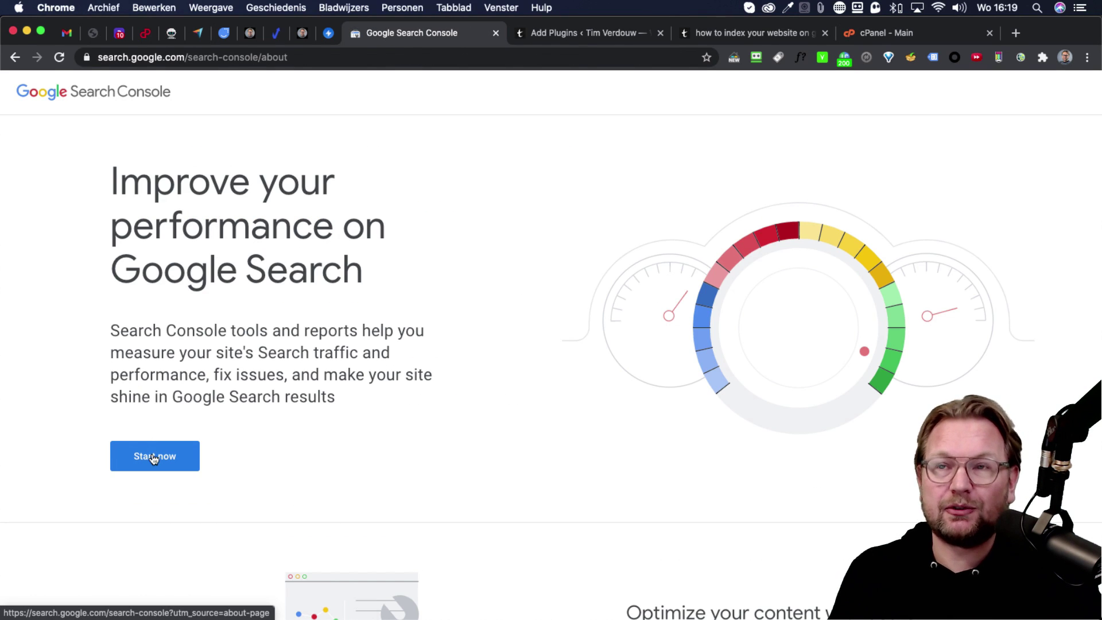
click(154, 458)
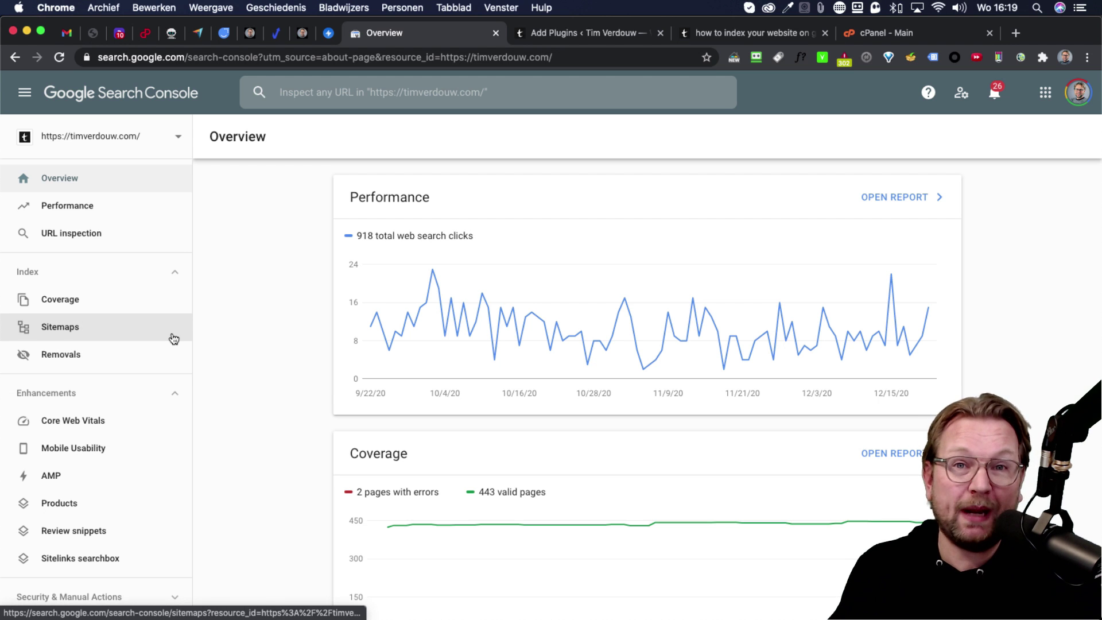
click(130, 137)
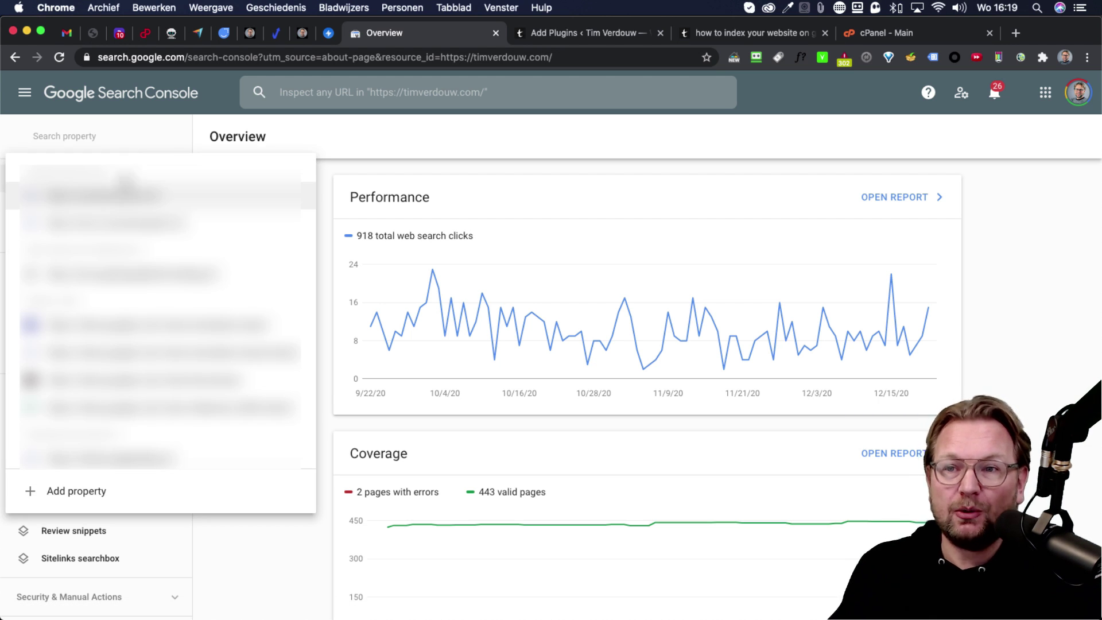
click(81, 492)
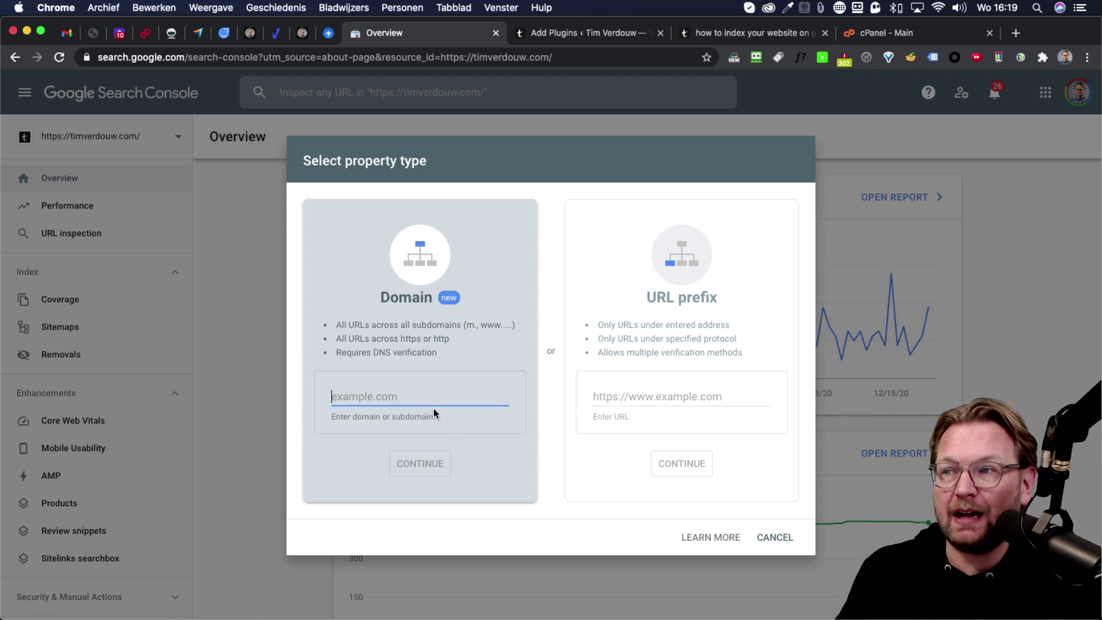
click(656, 400)
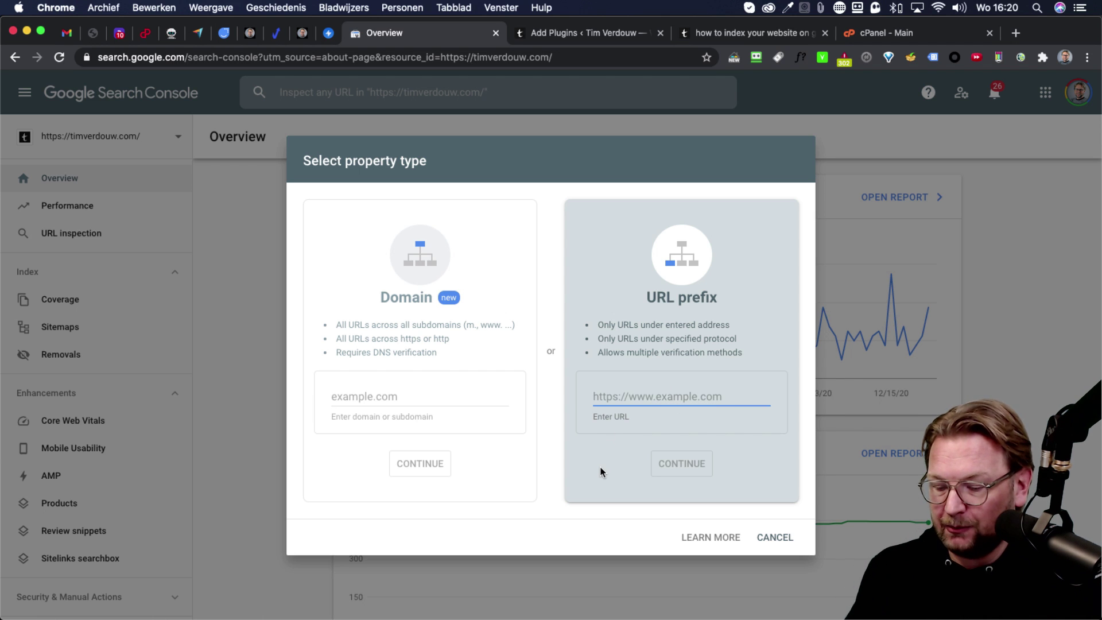
text(https:)
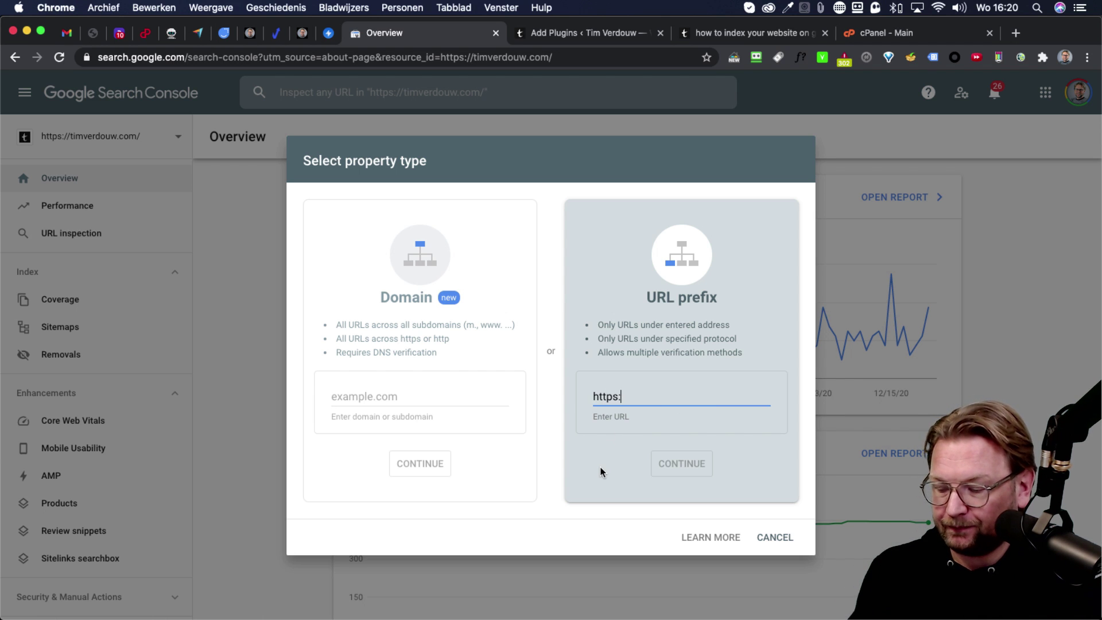
text(//go.timv)
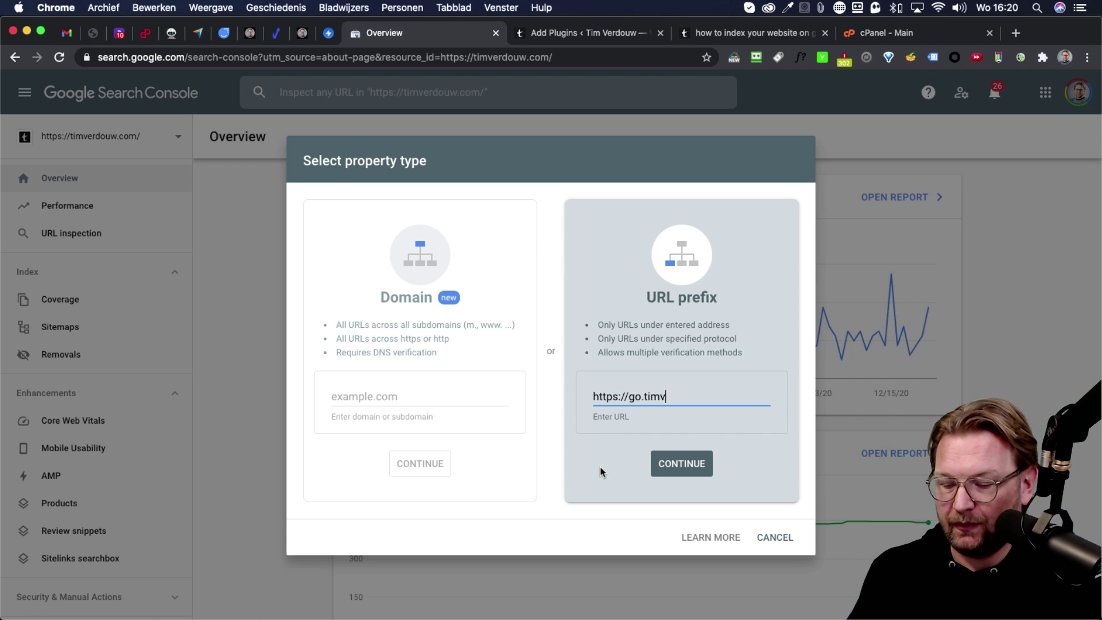
text(erdouw.com)
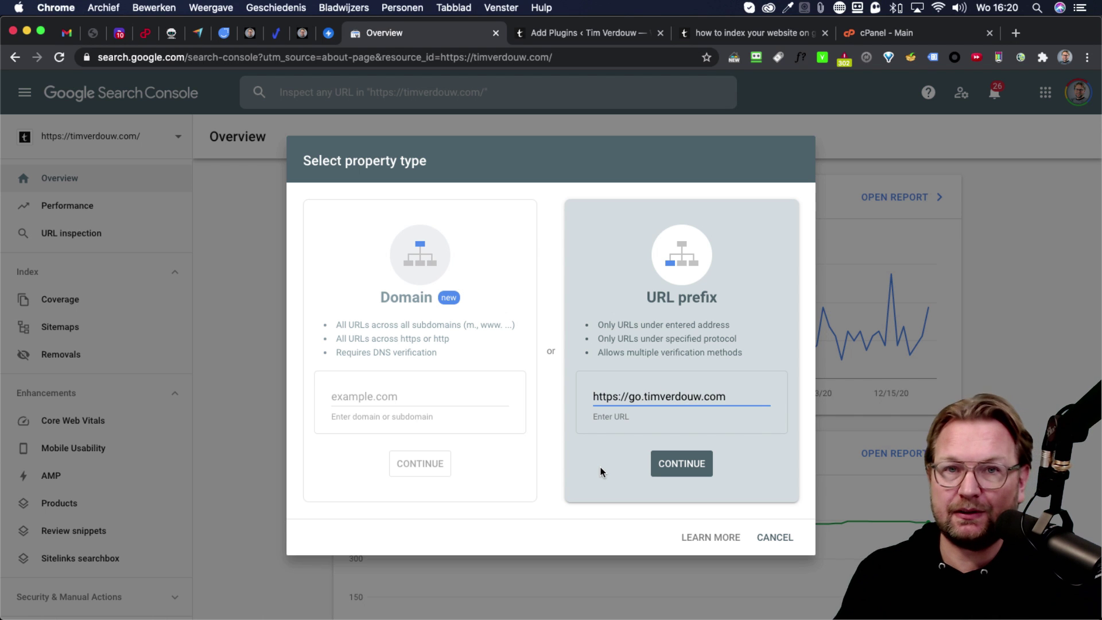
click(683, 476)
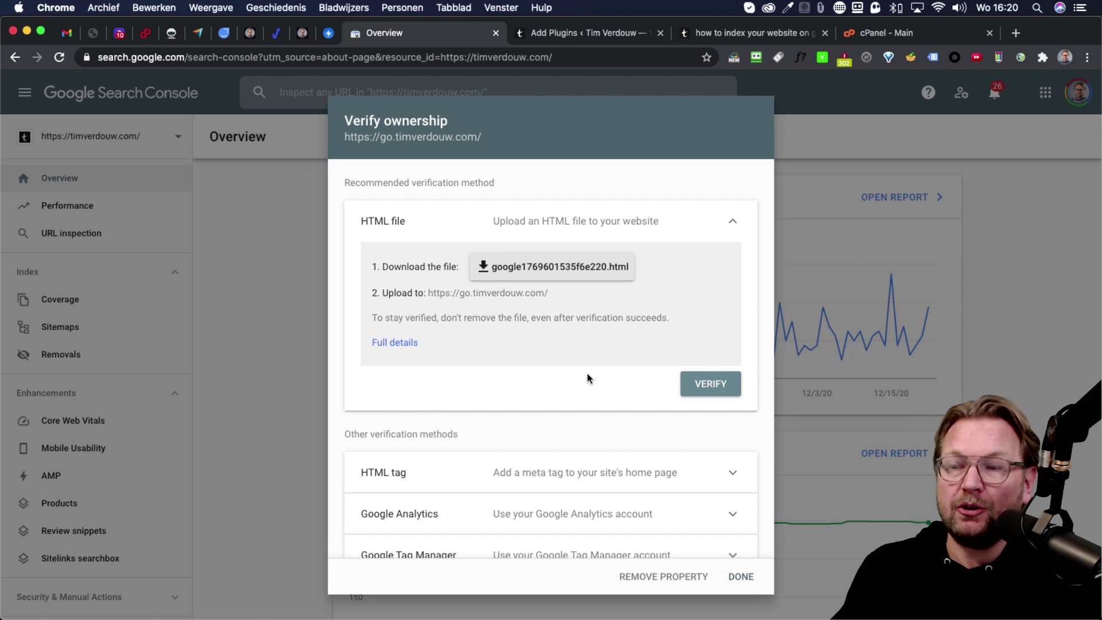
scroll(575, 376, down, 1)
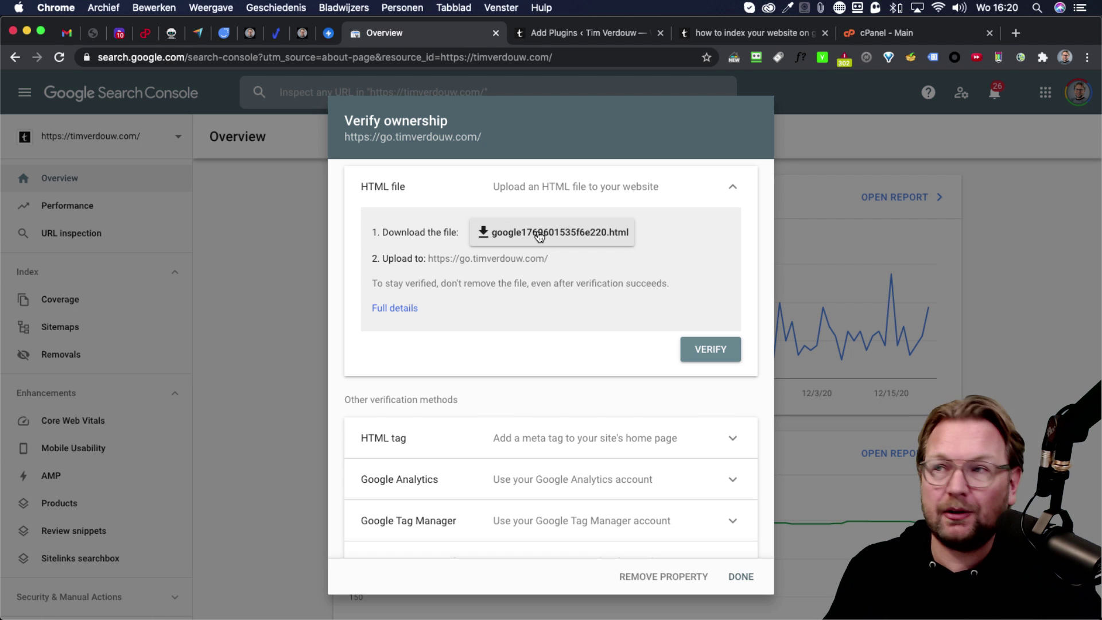
click(540, 234)
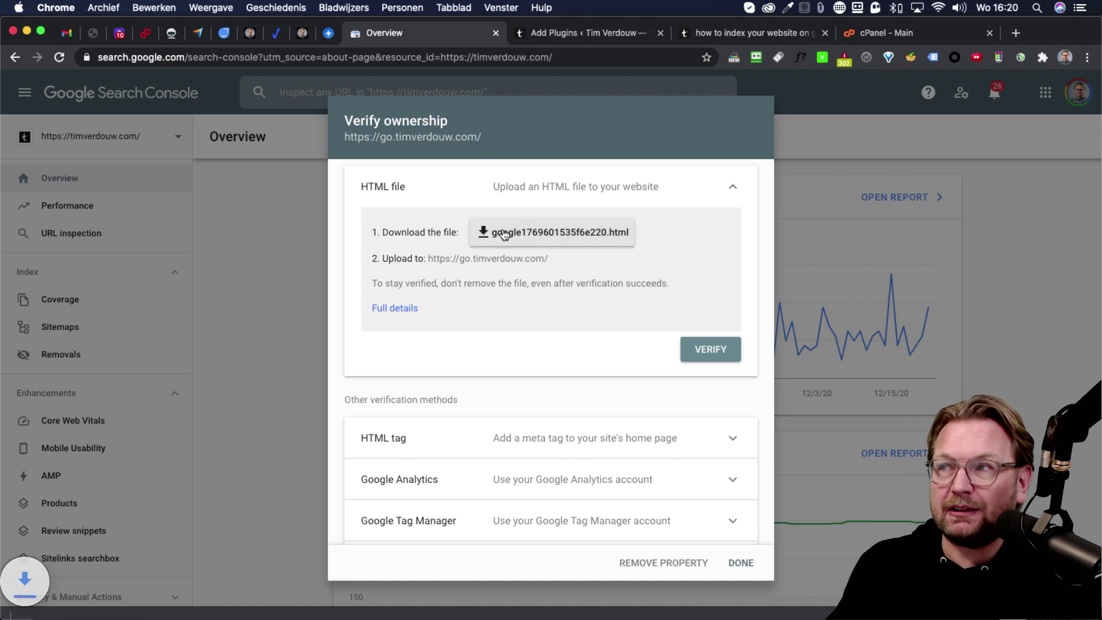
click(884, 33)
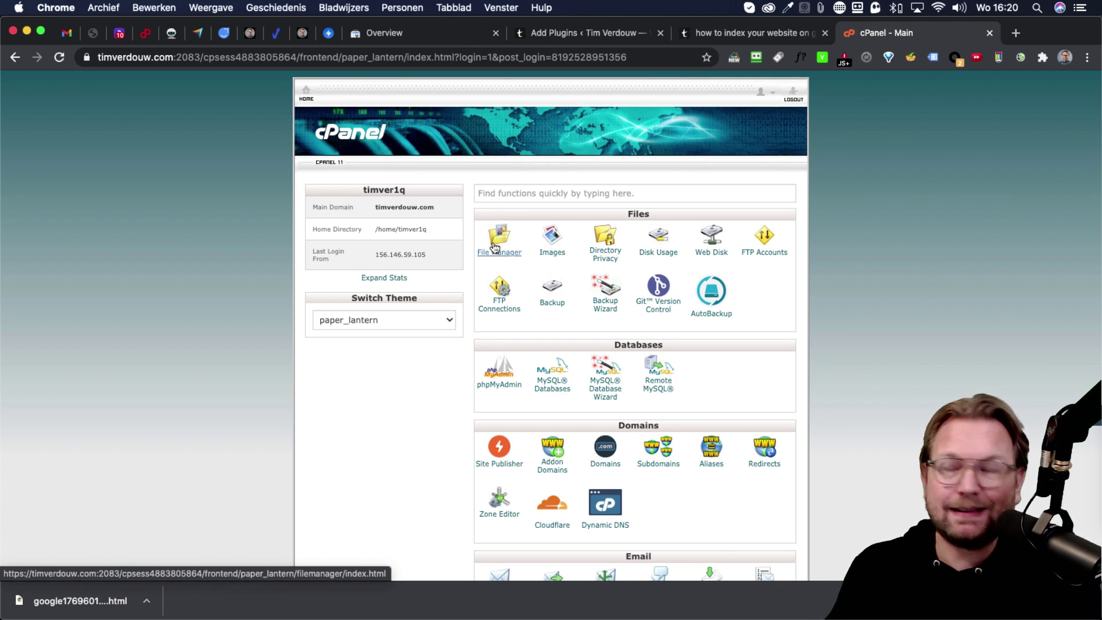
click(462, 32)
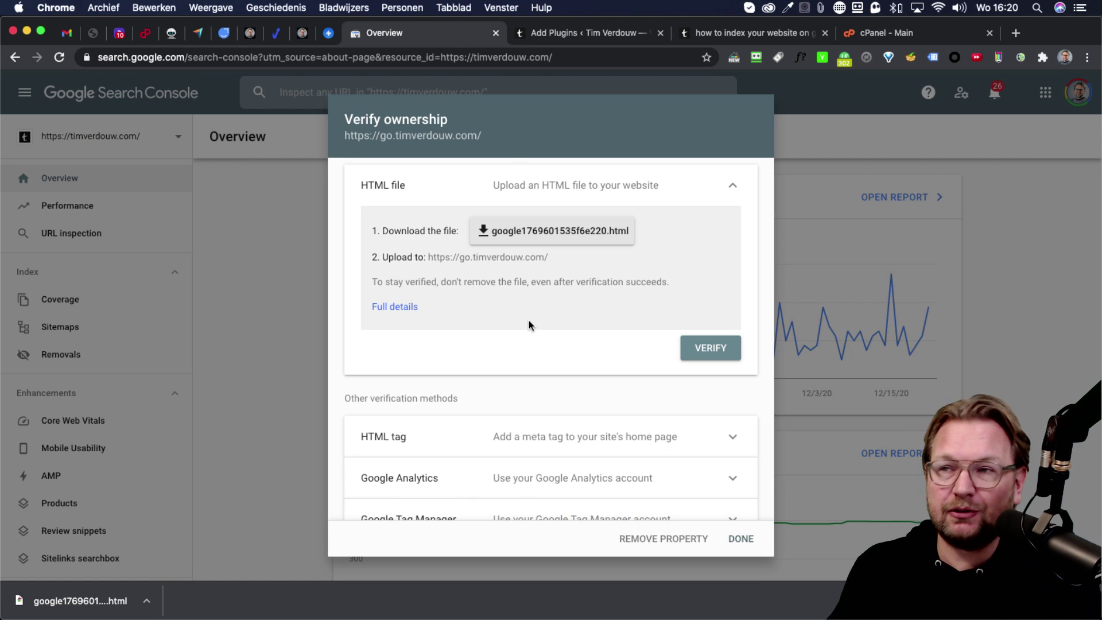
Step: Expand the HTML tag method and copy the google-site-verification meta tag
scroll(524, 343, down, 2)
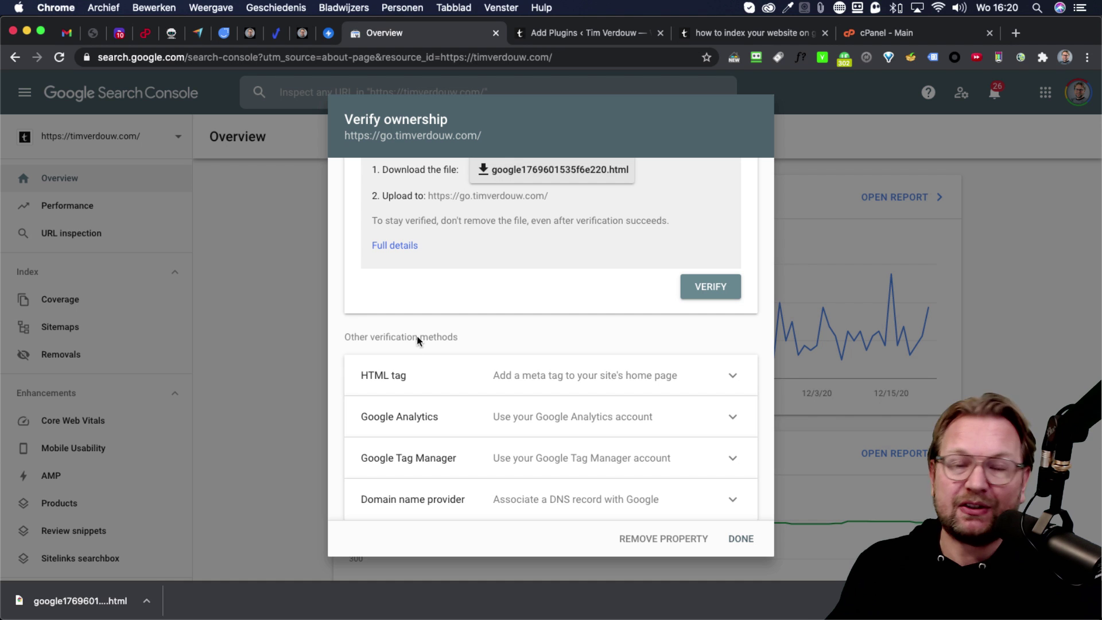
click(496, 376)
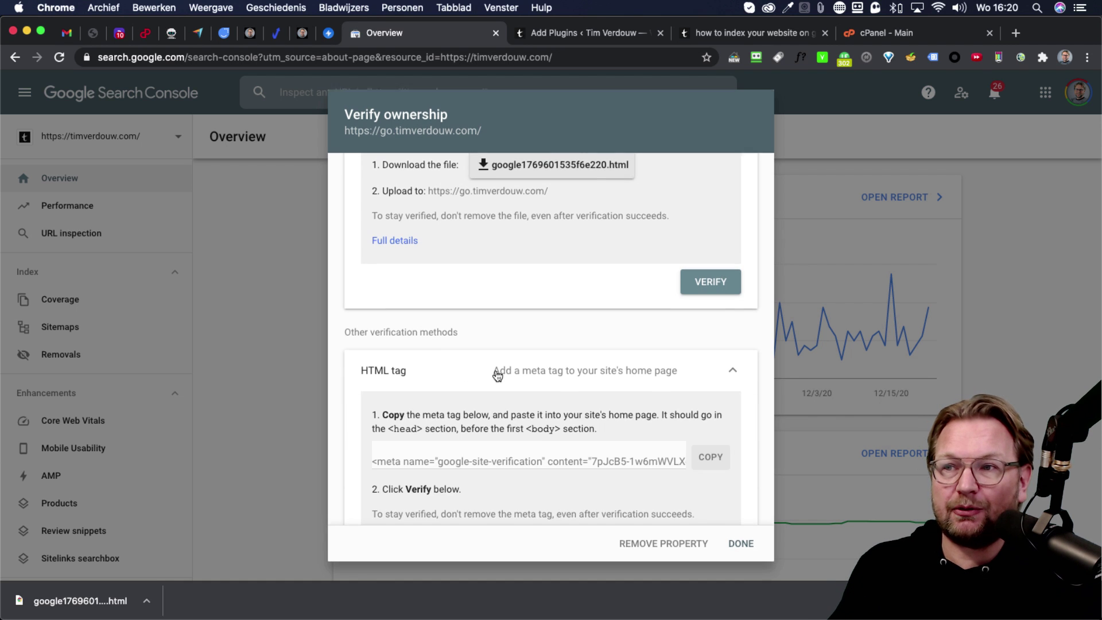
scroll(497, 376, down, 5)
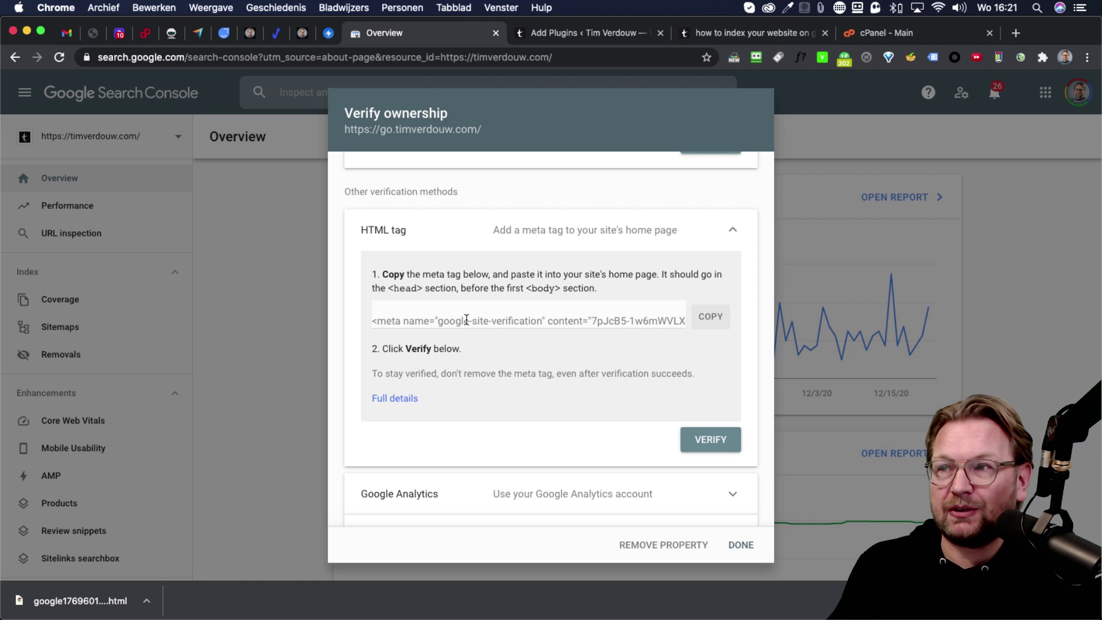
double_click(496, 323)
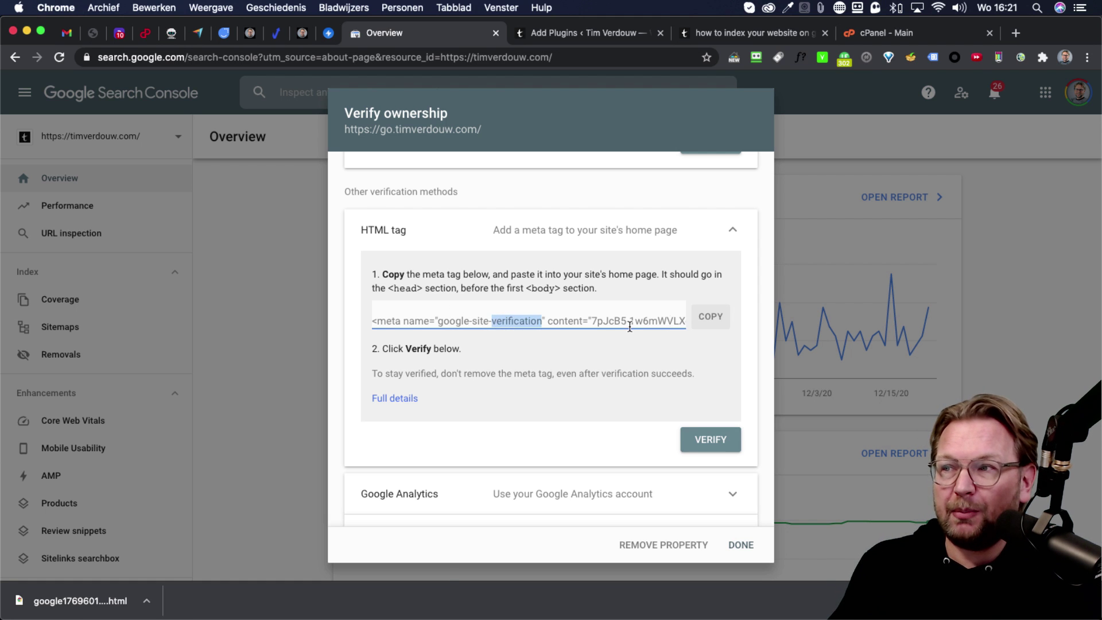
click(706, 314)
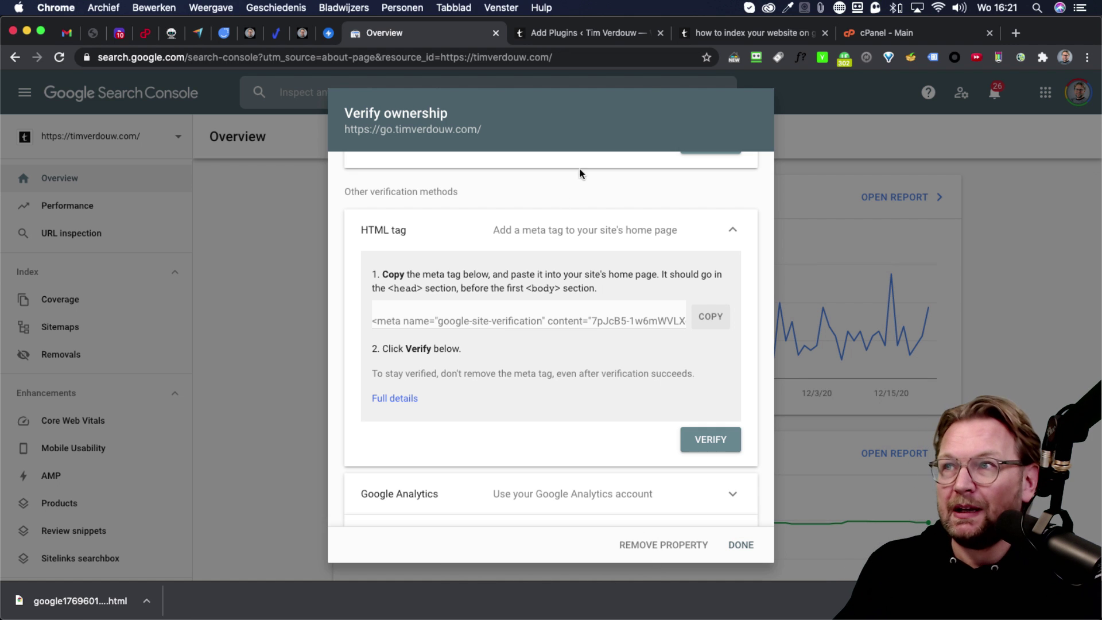
Step: In WordPress, go to the Head and Footer Scripts Inserter settings page
click(606, 34)
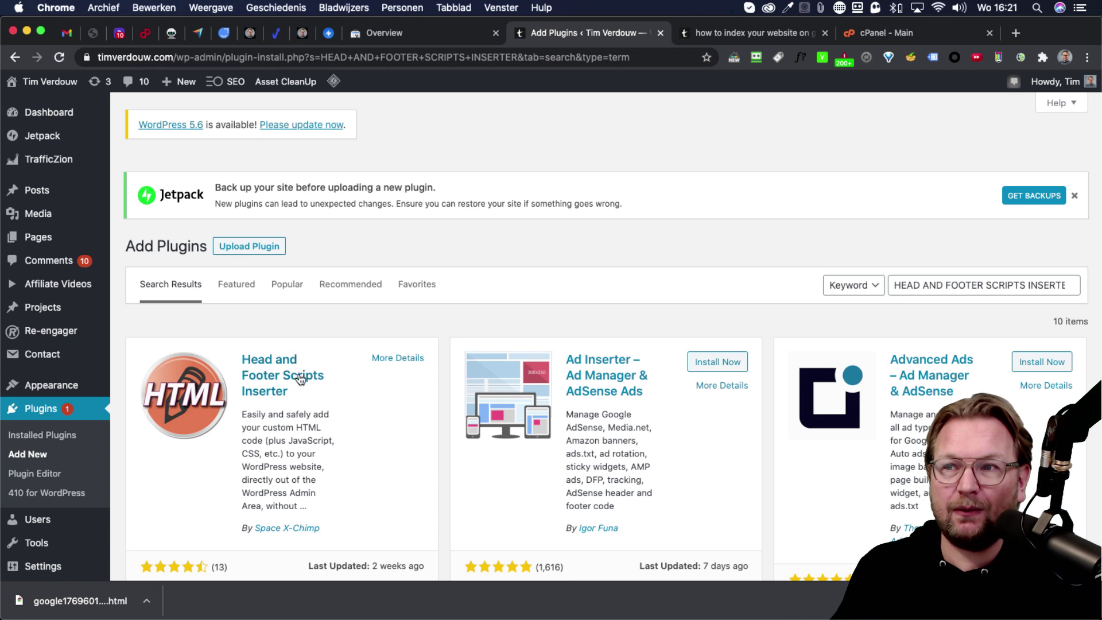
scroll(236, 404, down, 3)
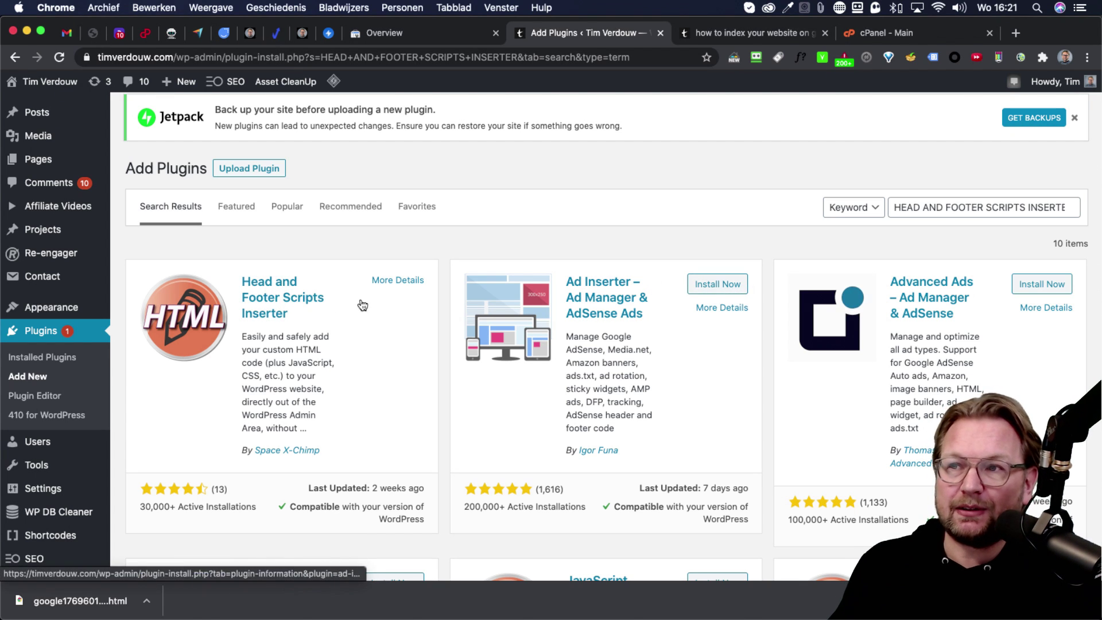
scroll(107, 240, up, 3)
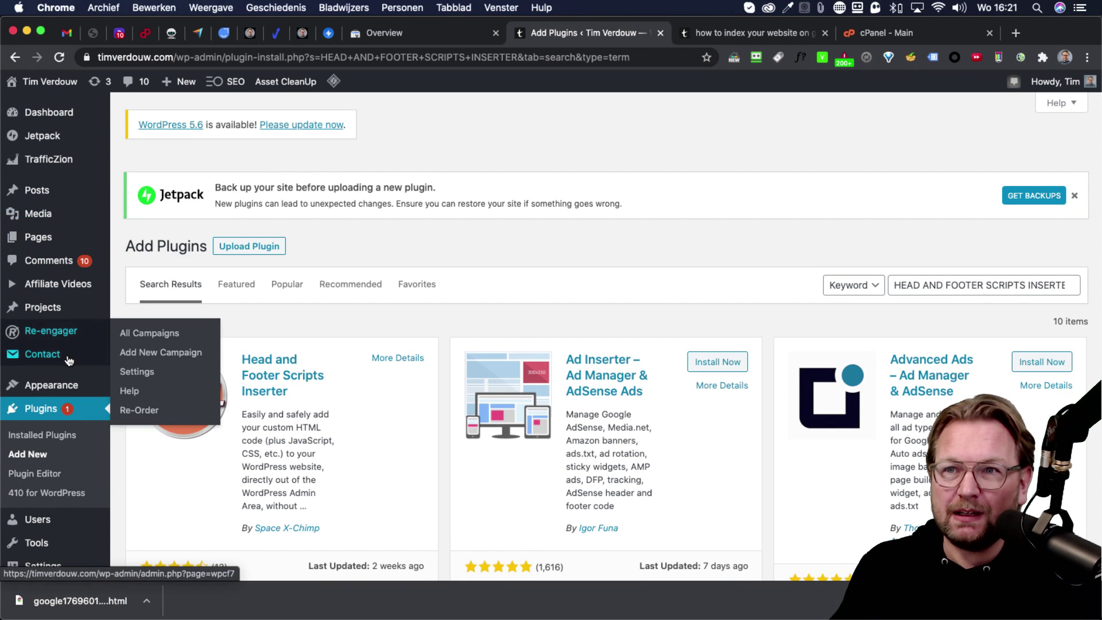
scroll(71, 410, down, 3)
scroll(72, 410, down, 3)
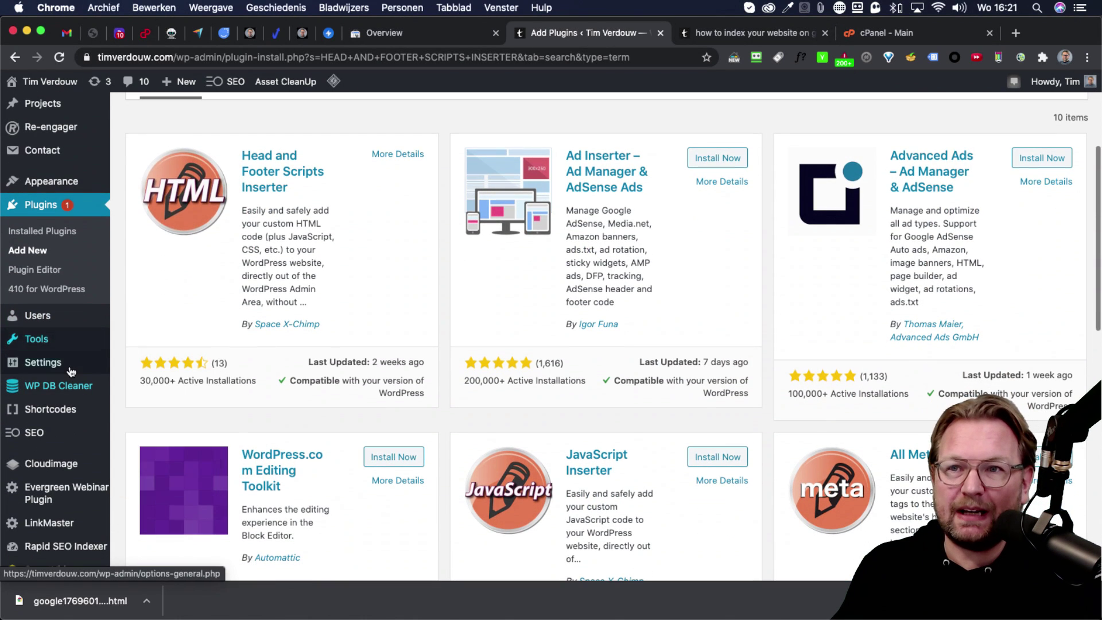
mouse_move(64, 365)
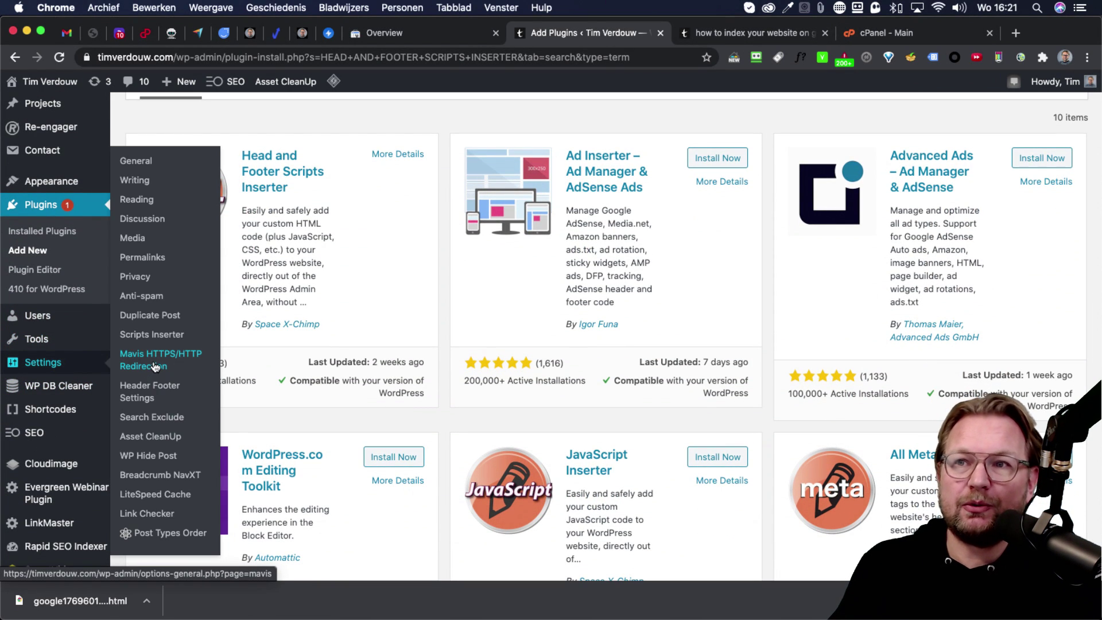
click(148, 338)
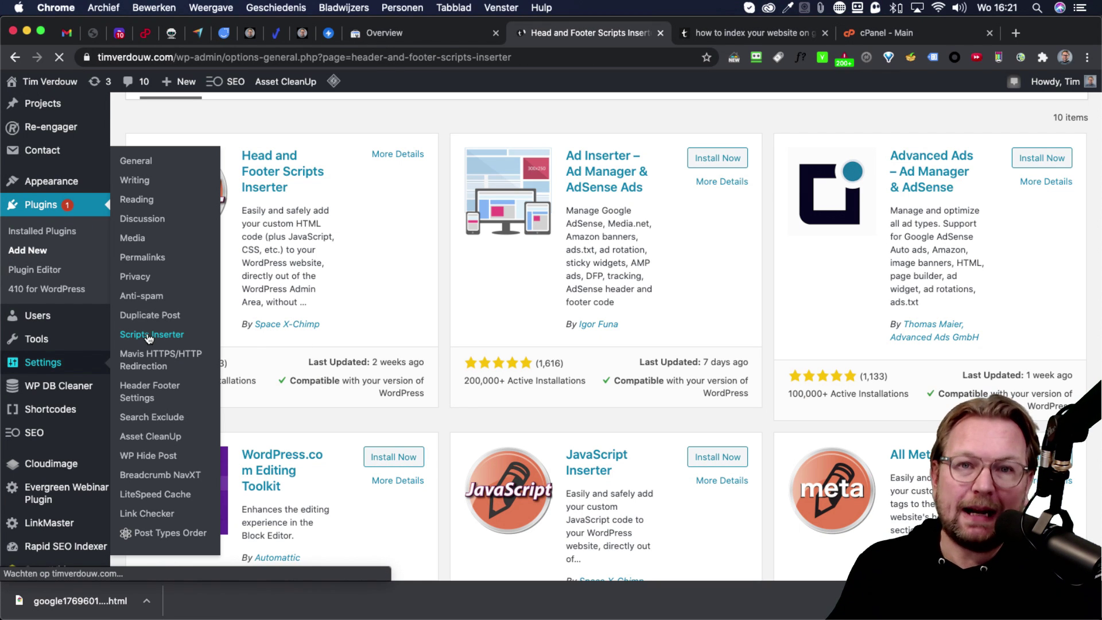
Step: Paste the verification meta tag on a new head-section line, then return to Search Console
scroll(284, 389, down, 5)
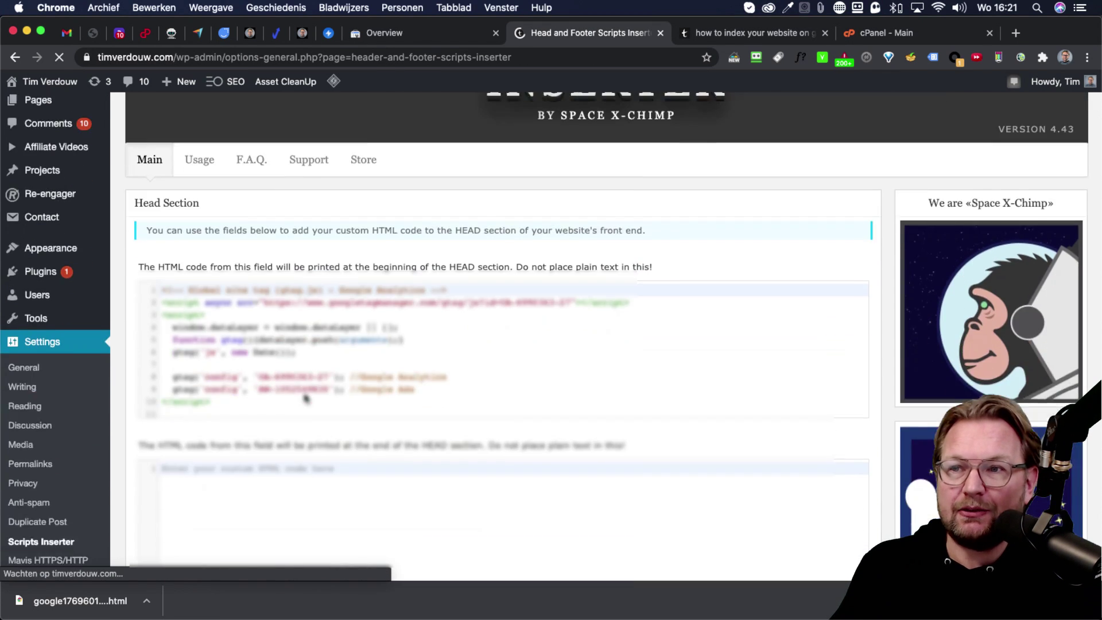
key(Return)
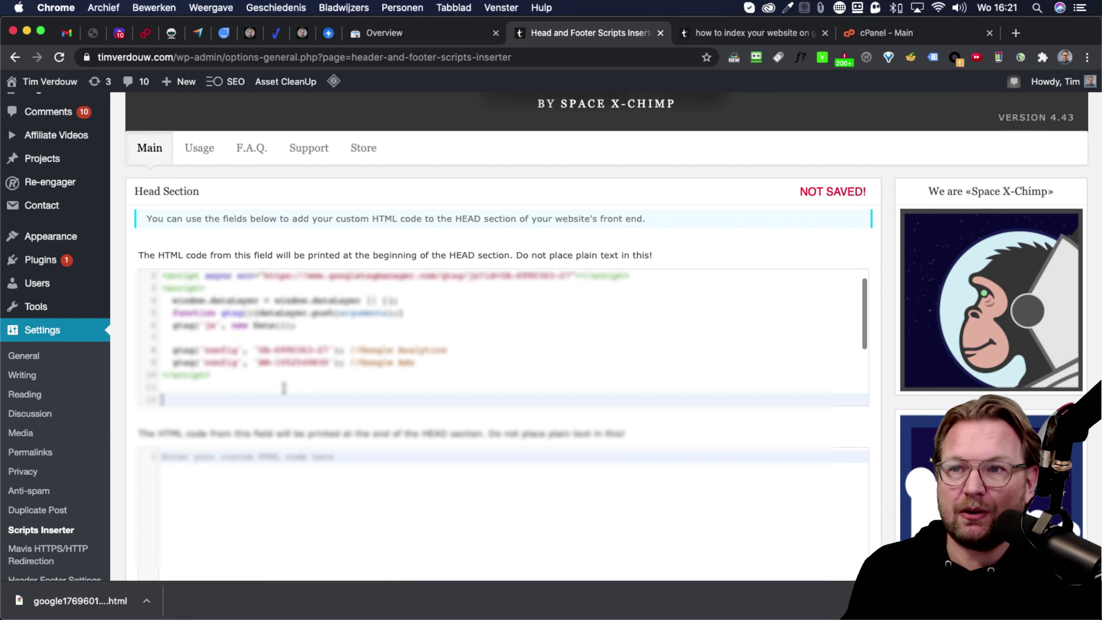
key(super+v)
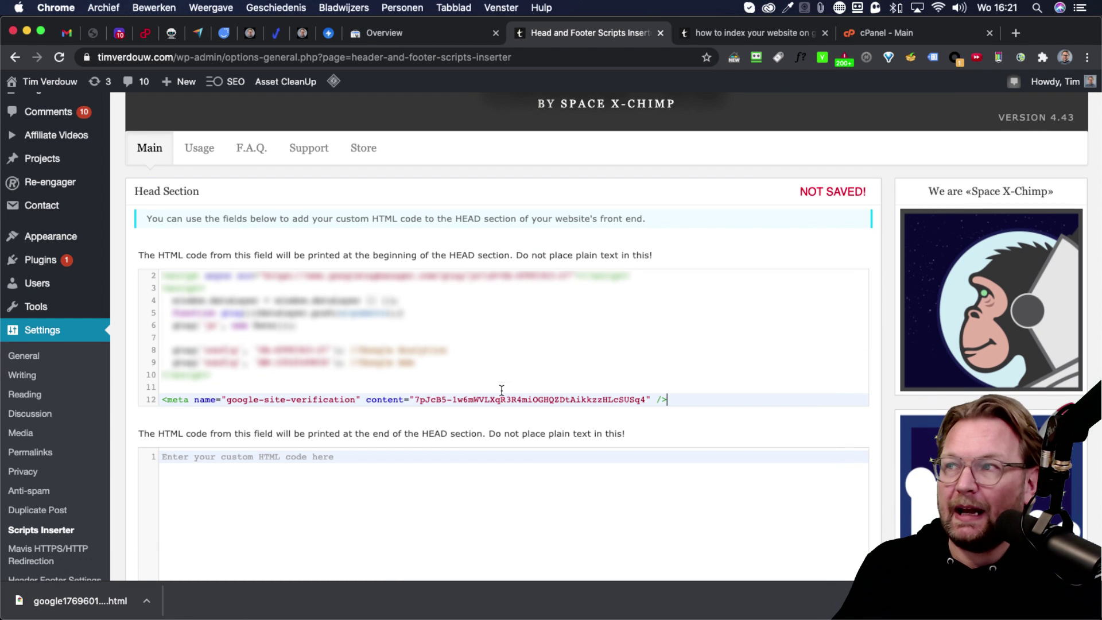
scroll(764, 366, down, 15)
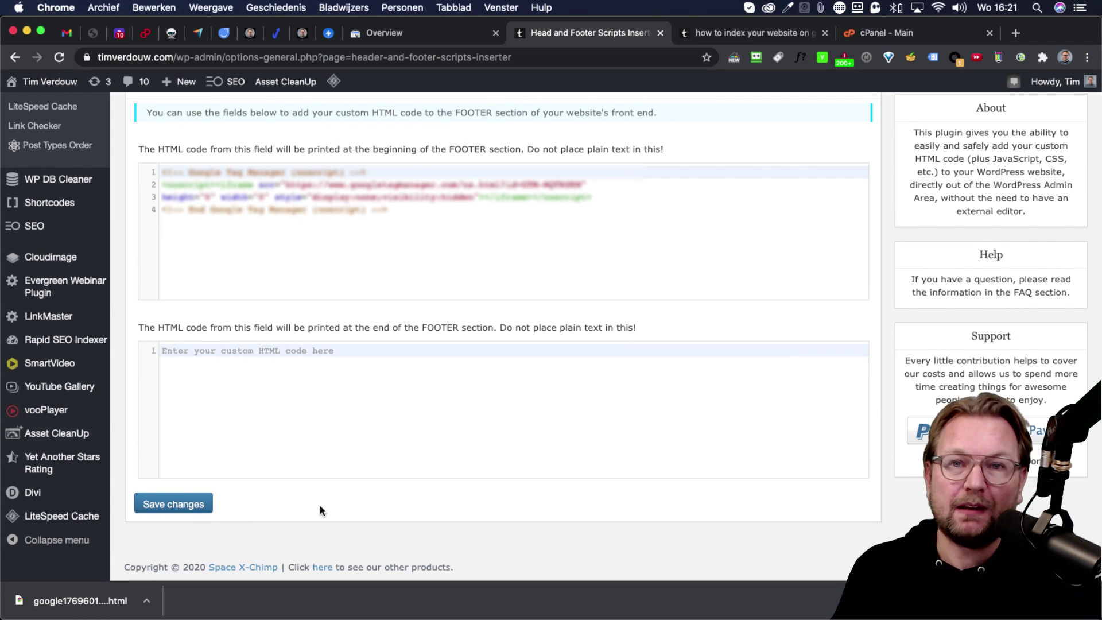
click(447, 35)
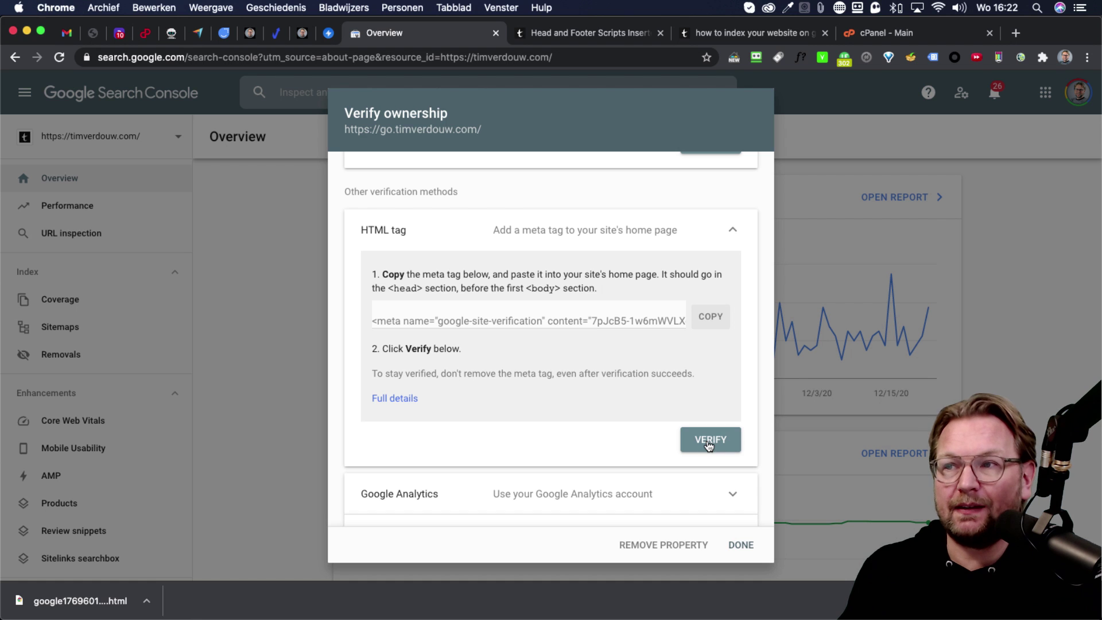
scroll(570, 361, down, 2)
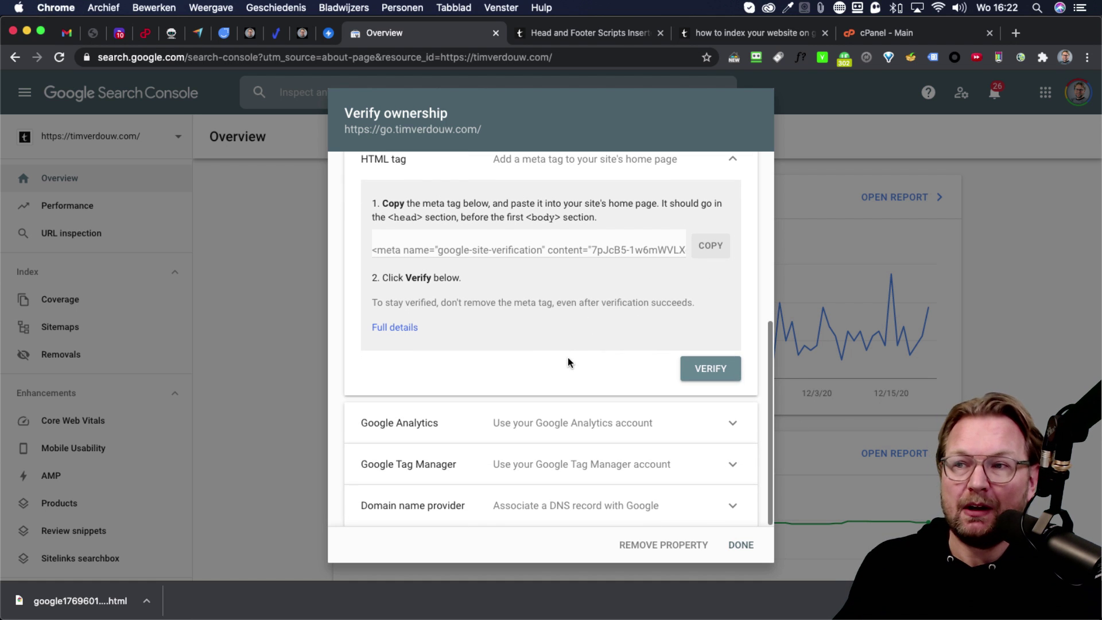
click(570, 434)
scroll(571, 419, down, 5)
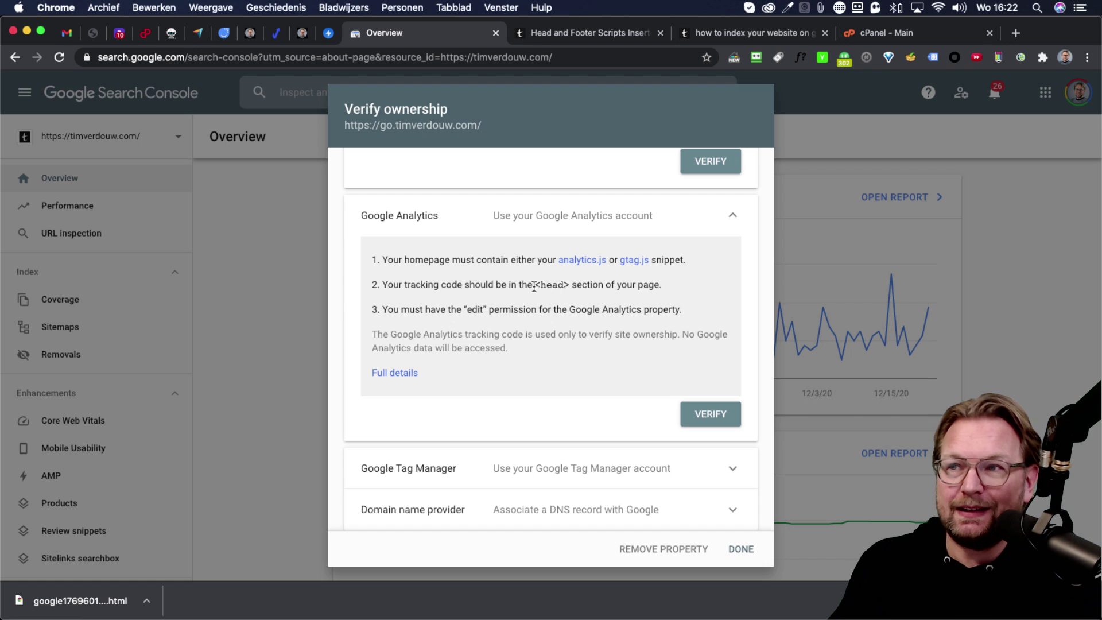
scroll(540, 298, up, 5)
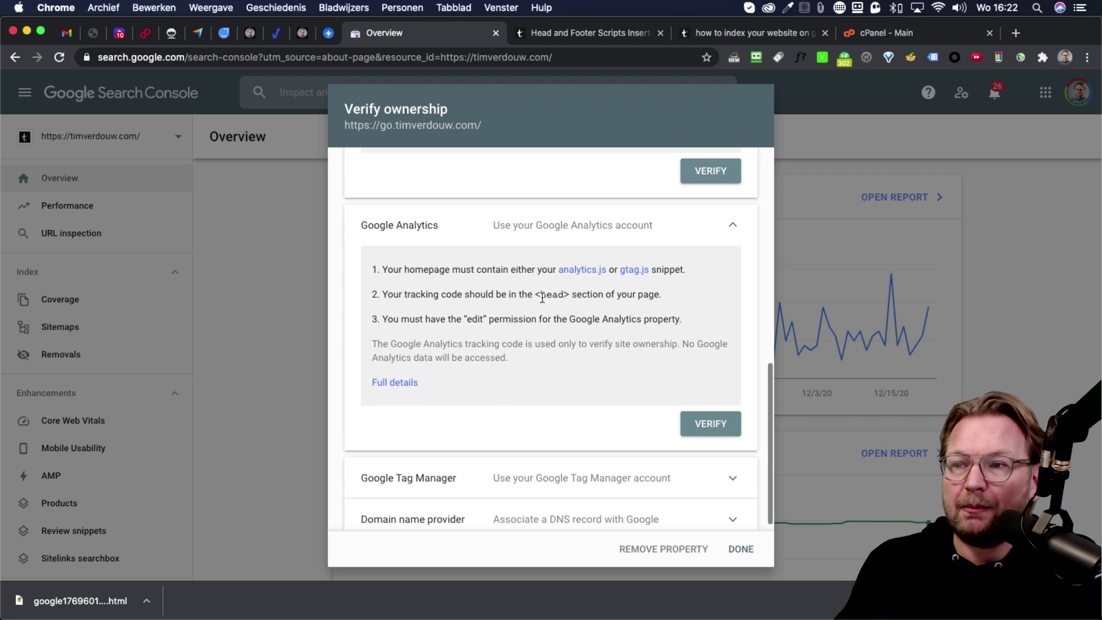
scroll(531, 291, up, 1)
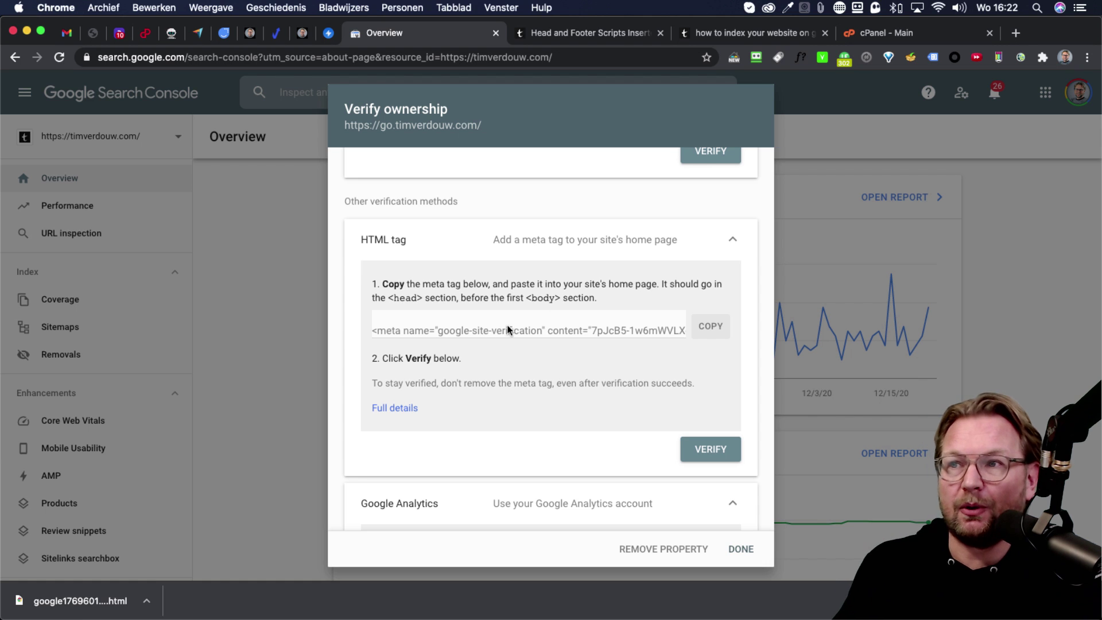
scroll(507, 328, up, 4)
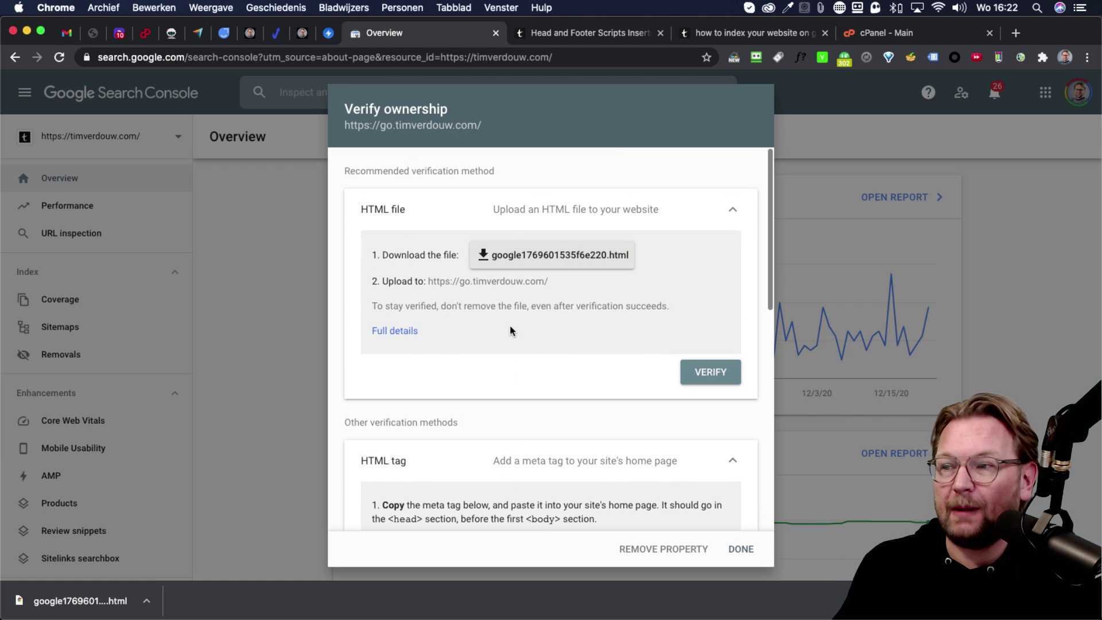
click(669, 549)
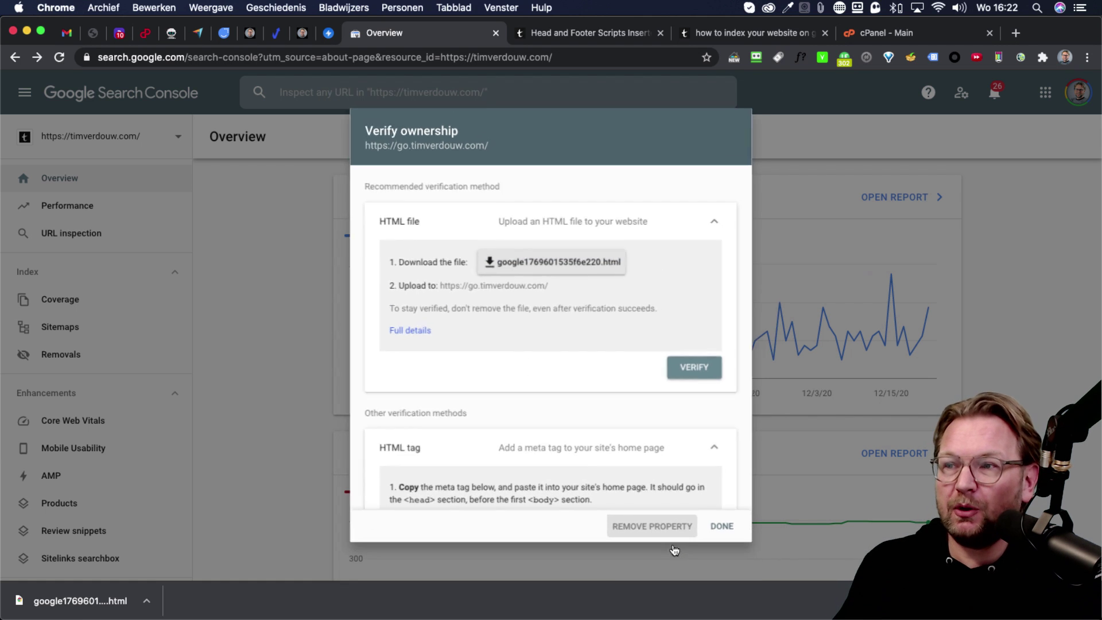
click(725, 370)
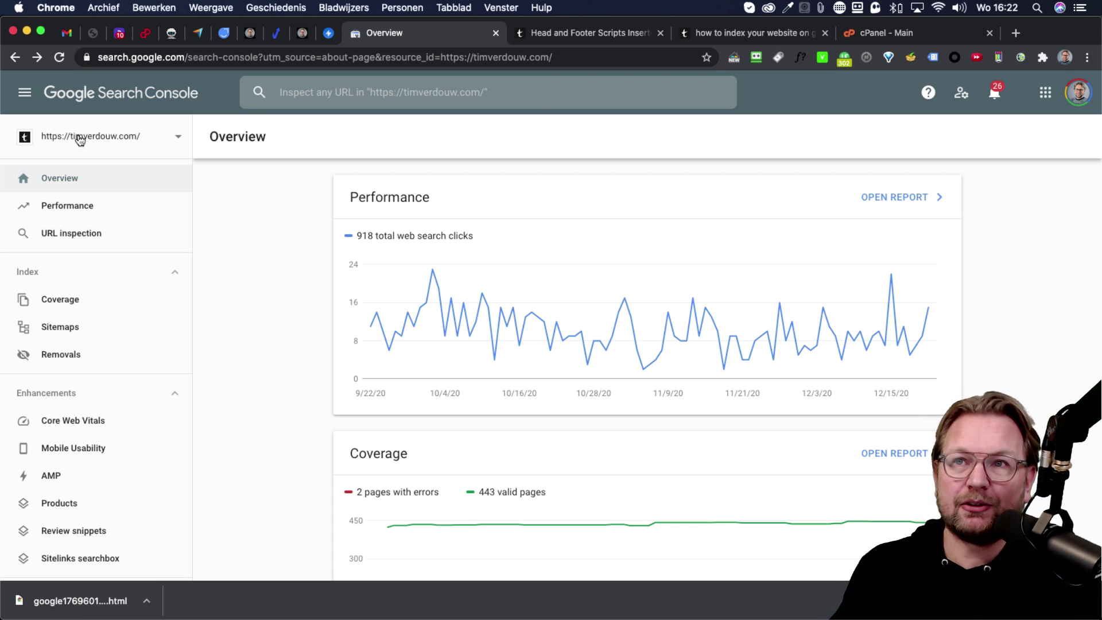
click(760, 35)
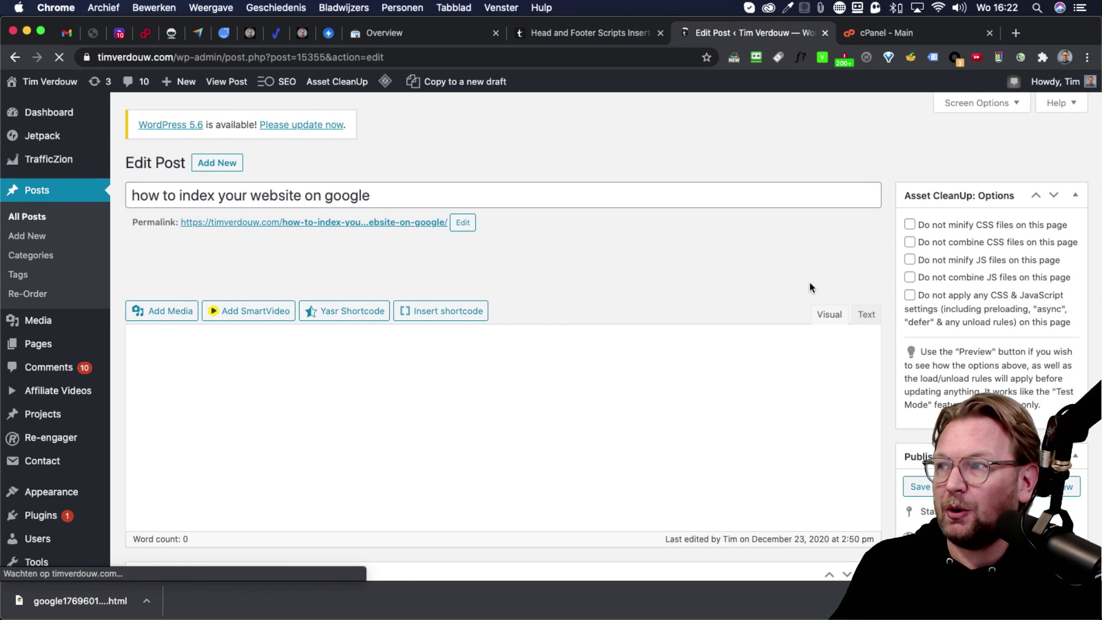
Step: Publish 'how to index your website on google' and select its live URL in the address bar
scroll(908, 295, down, 2)
scroll(908, 294, down, 5)
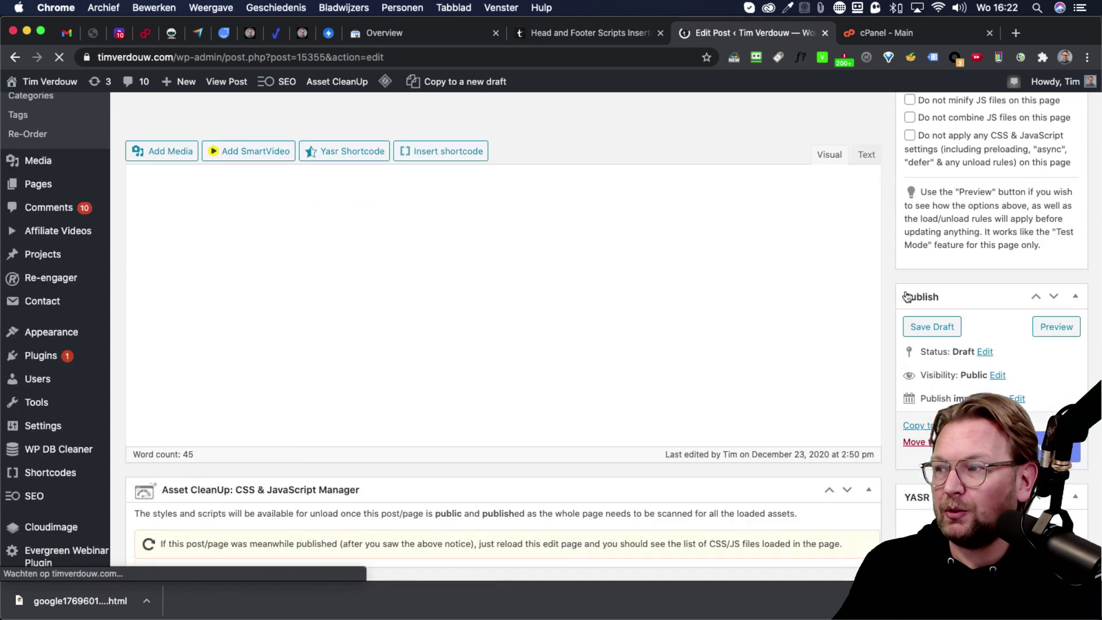
click(1035, 346)
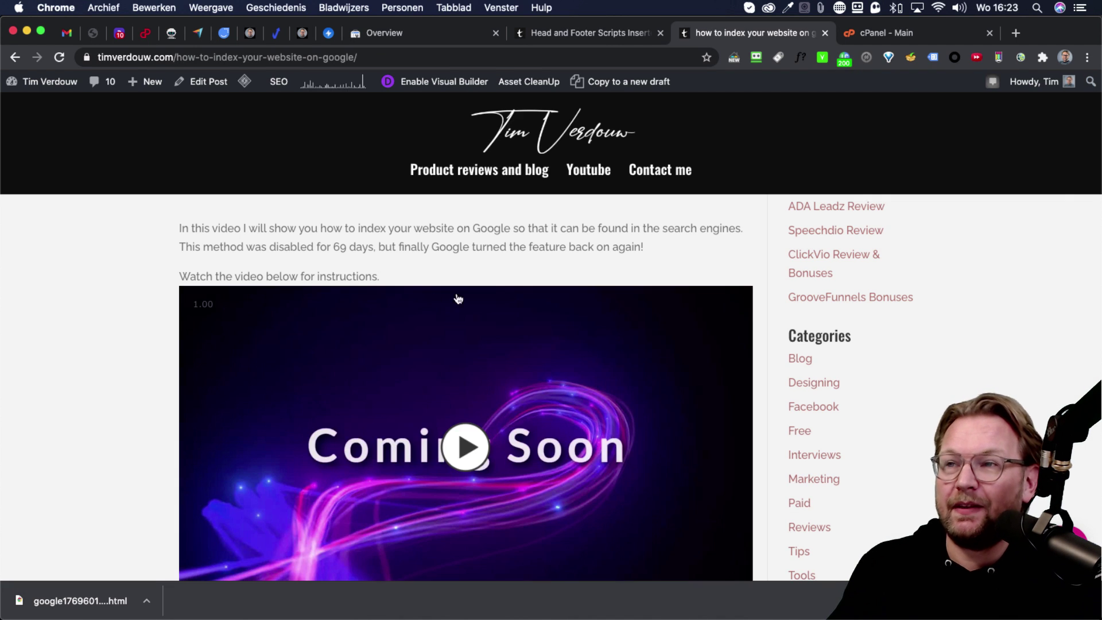
scroll(586, 288, down, 3)
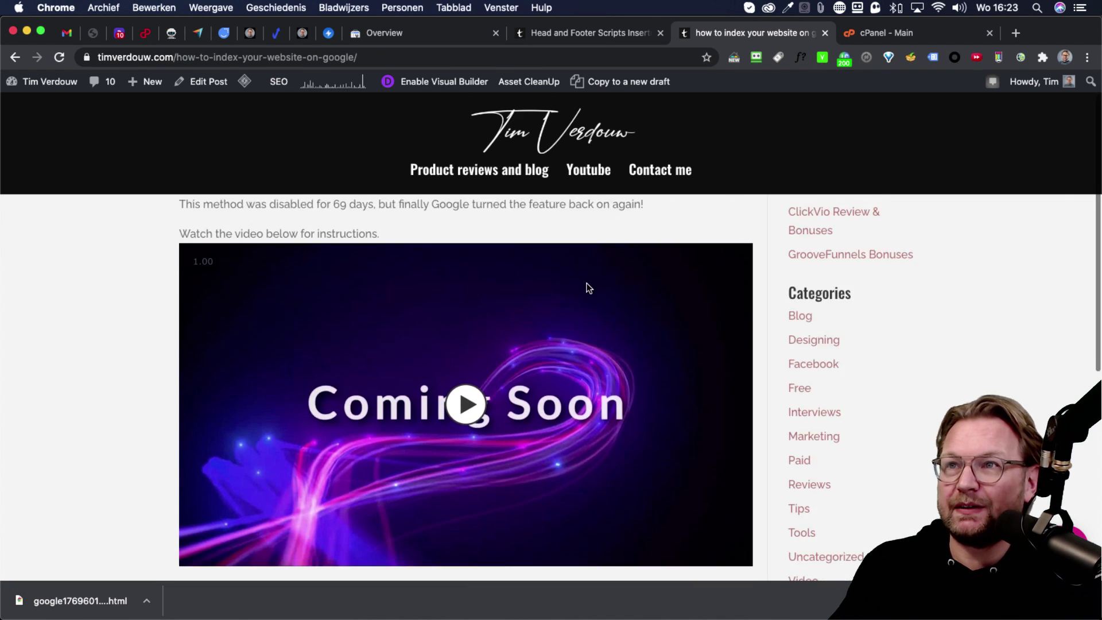
scroll(586, 290, down, 3)
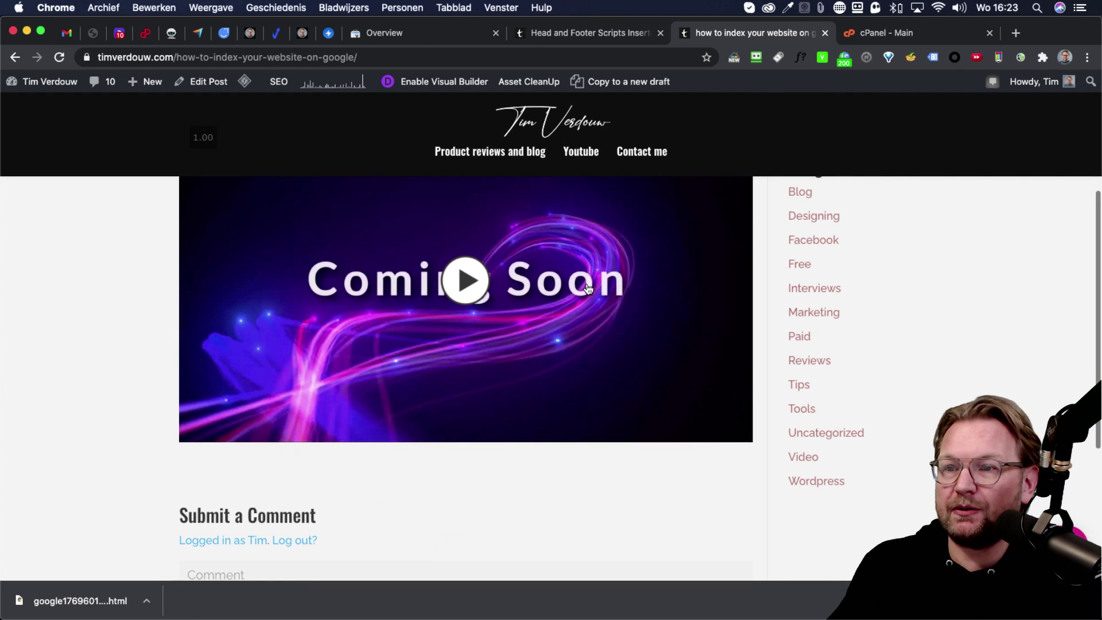
scroll(586, 289, up, 5)
scroll(585, 275, down, 2)
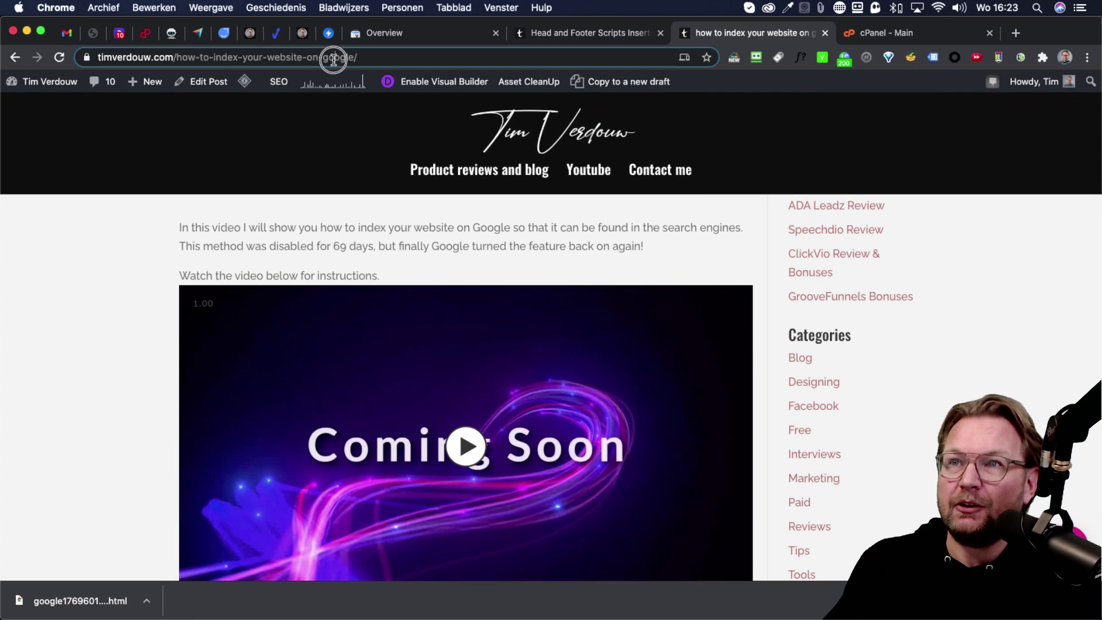
click(332, 57)
key(super+c)
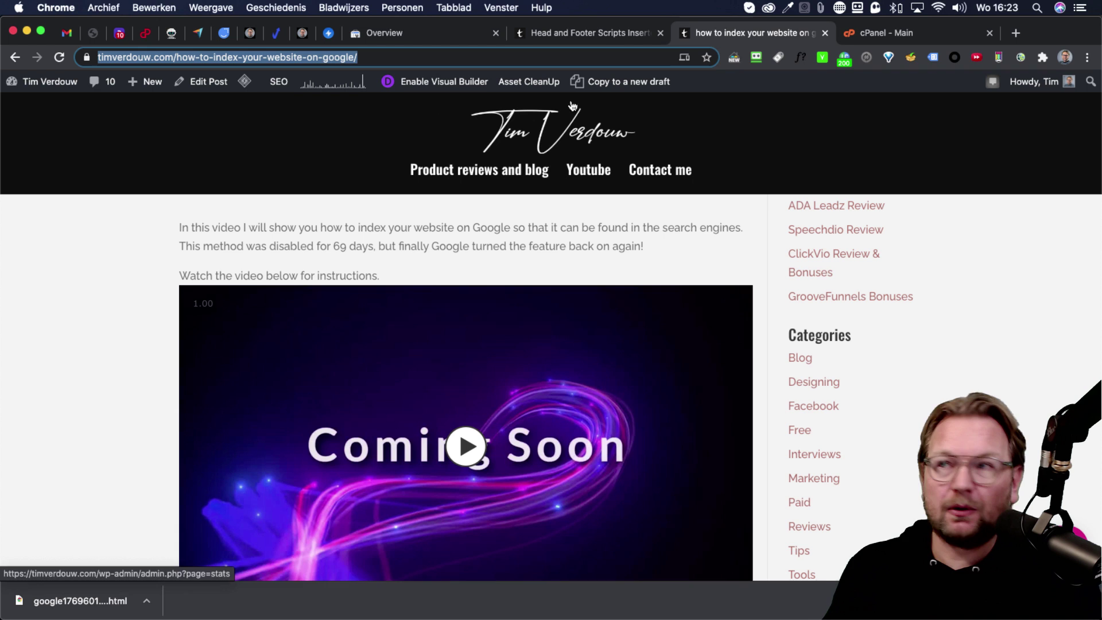
Step: On google.com, search 'site:' followed by the new post's URL, which returns no results
click(1015, 33)
text(google.com)
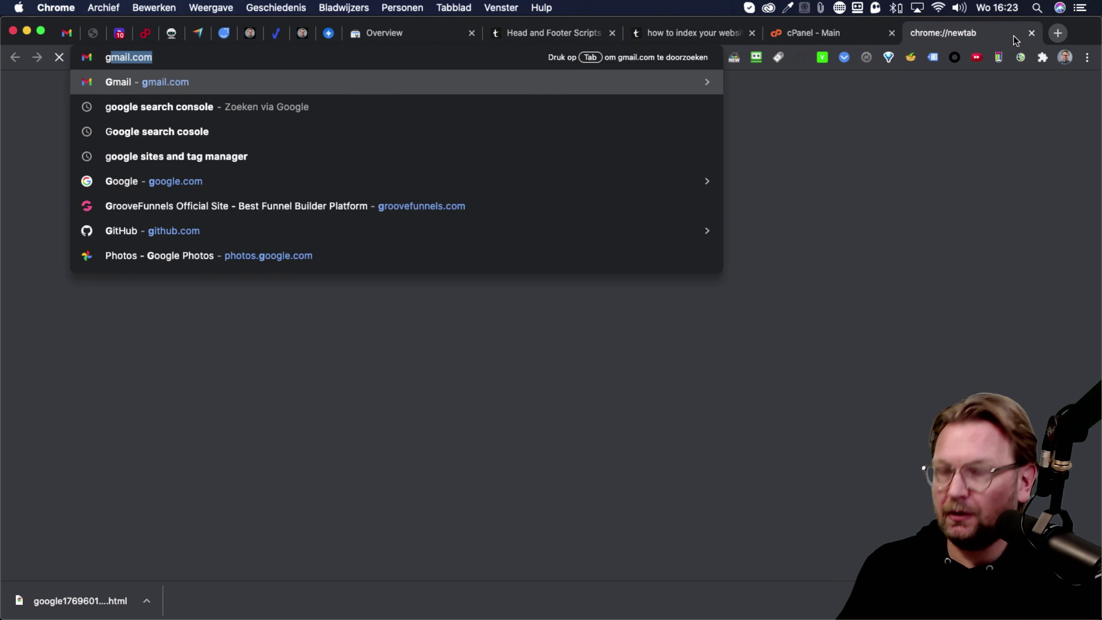
key(Return)
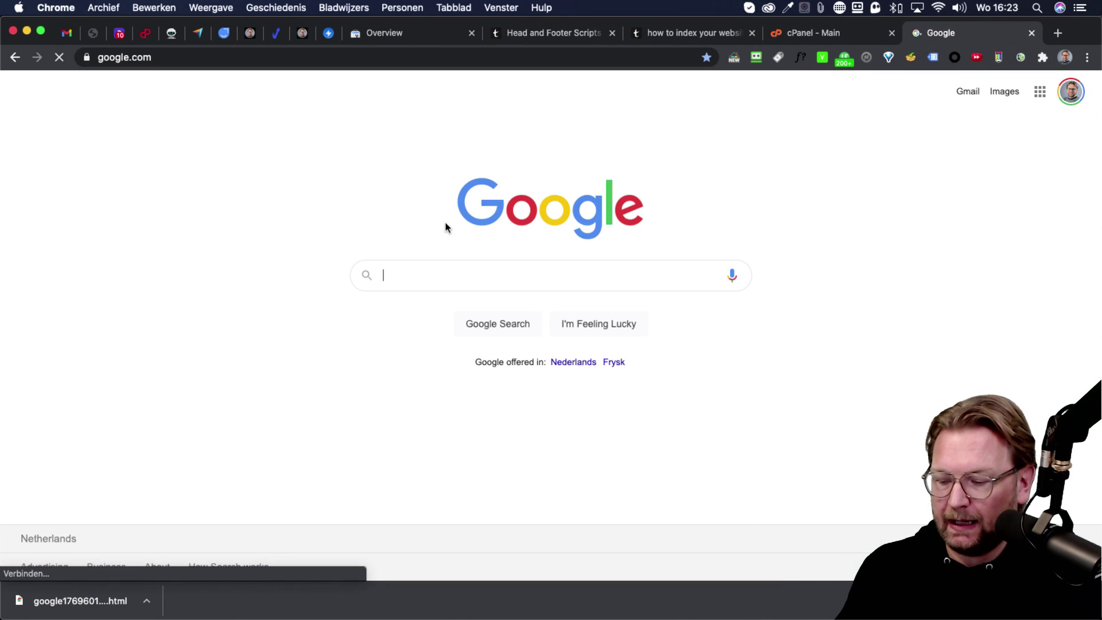
text(site)
key(super+a)
key(super+v)
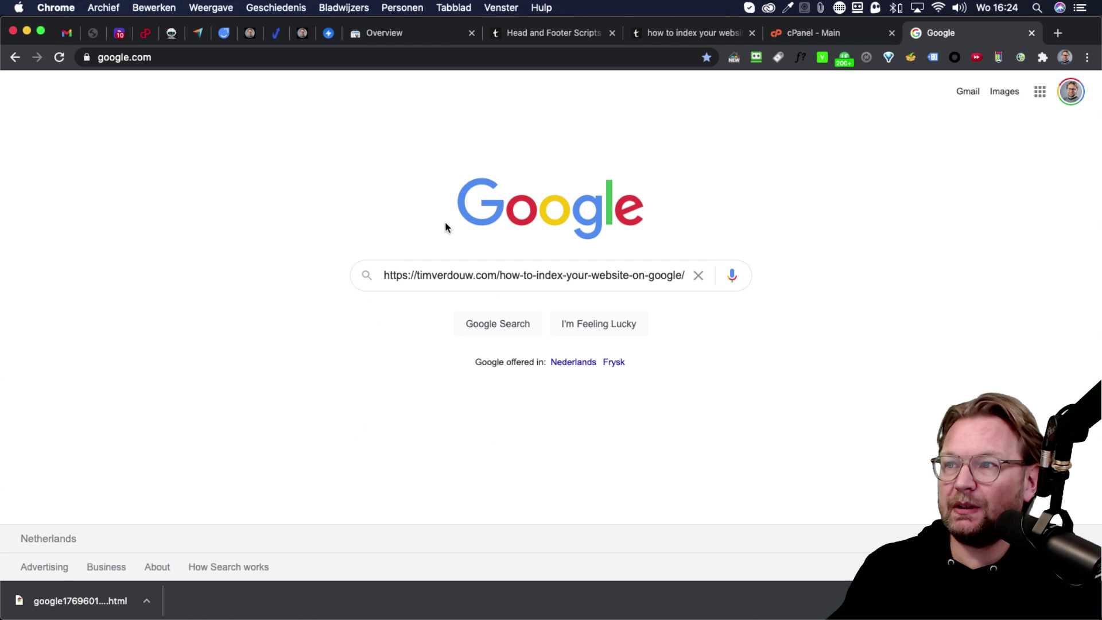
key(super+Left)
text(site:)
drag(422, 280, 381, 277)
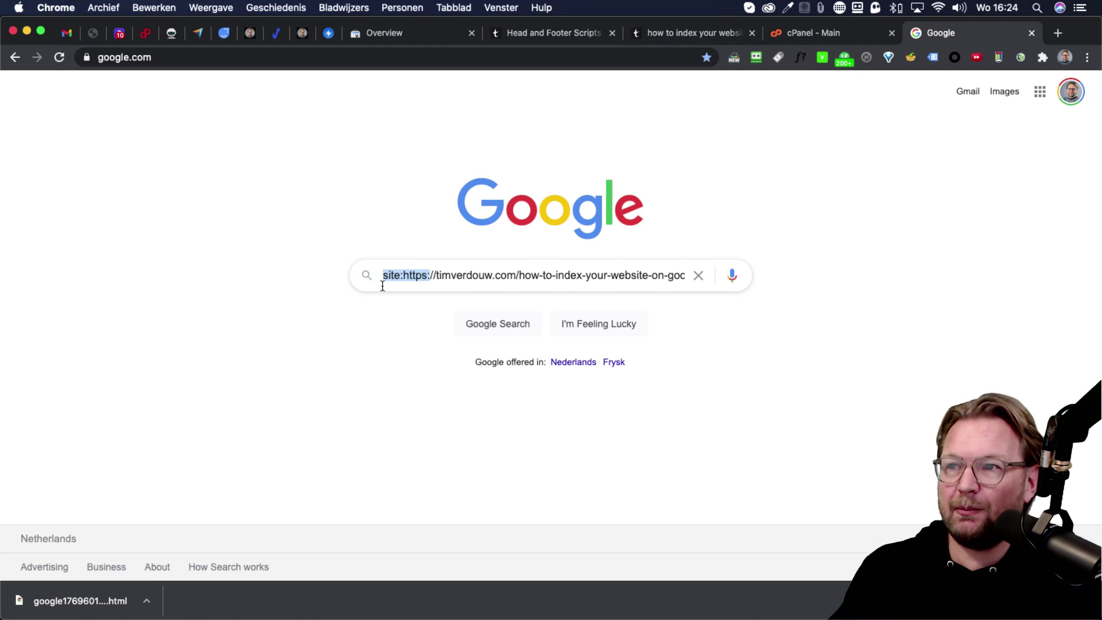
click(393, 276)
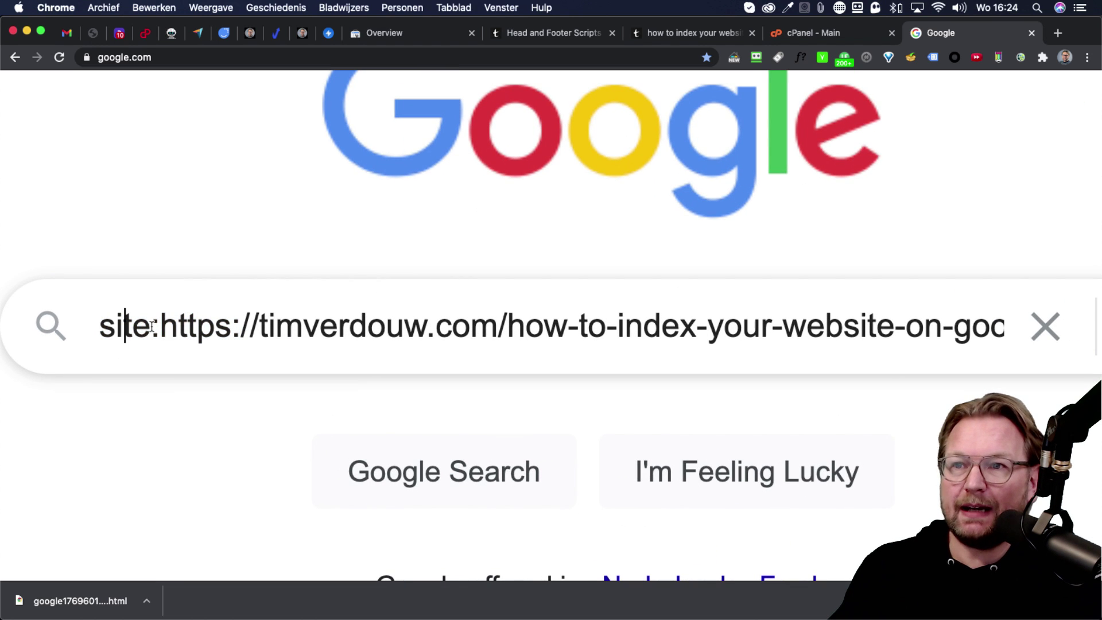
key(Right)
key(Right)
key(Right)
key(Right)
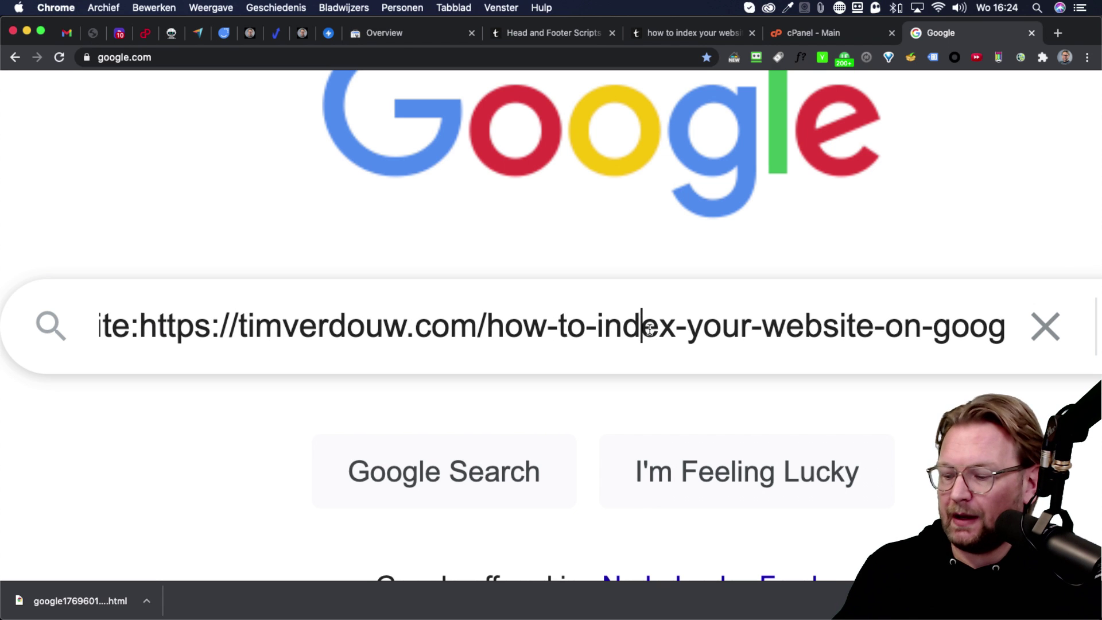
key(Return)
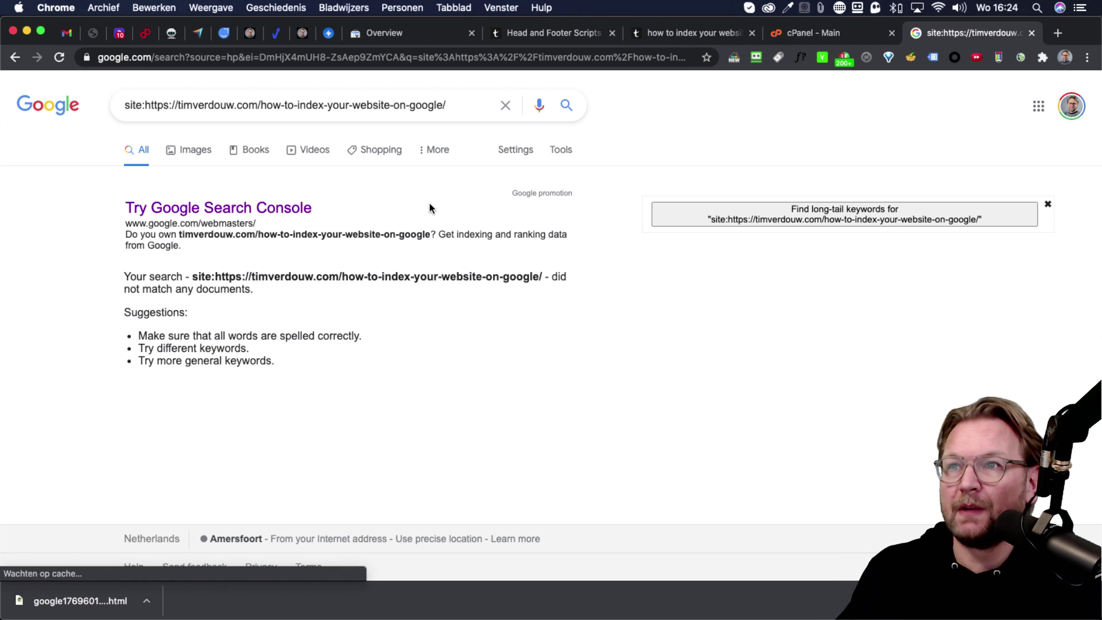
Step: Copy the post URL from the search query and go back to Search Console
drag(145, 105, 458, 104)
right_click(416, 107)
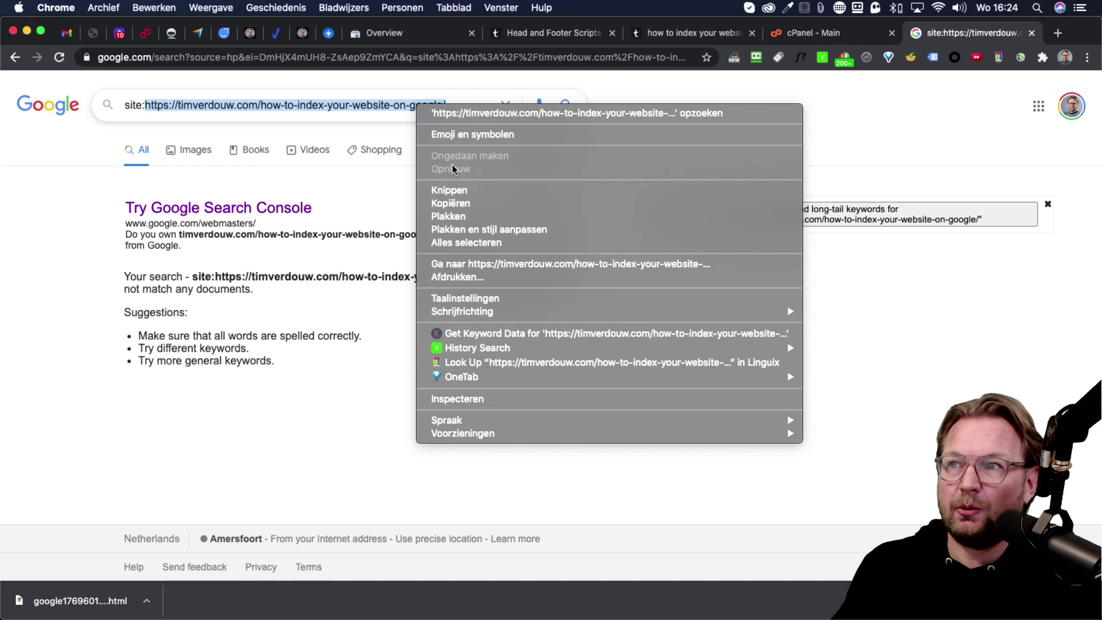
click(453, 203)
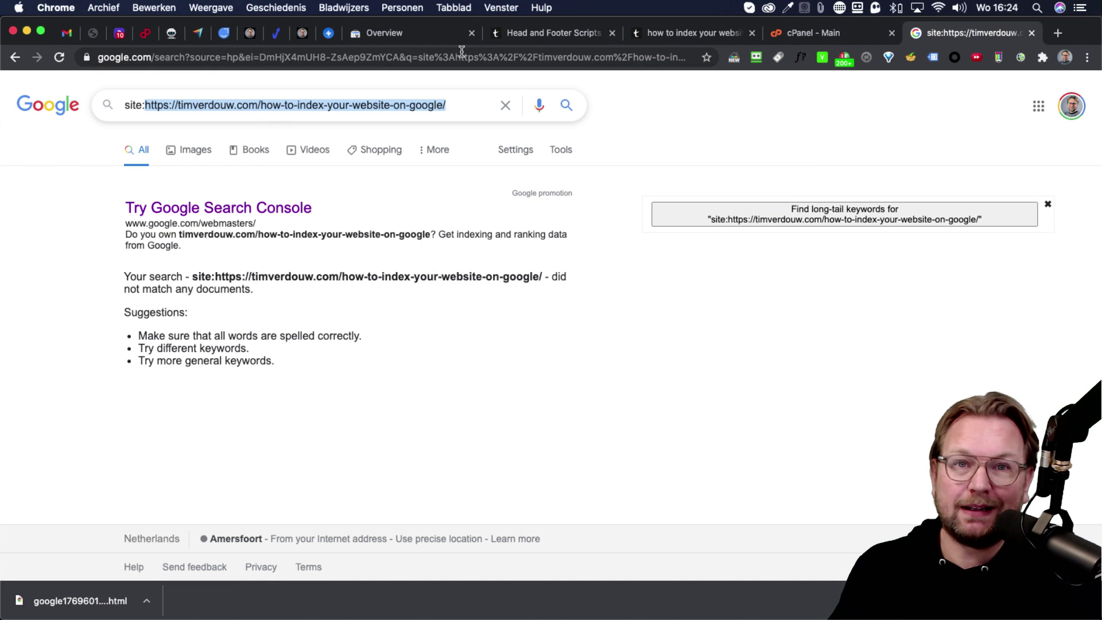
click(424, 35)
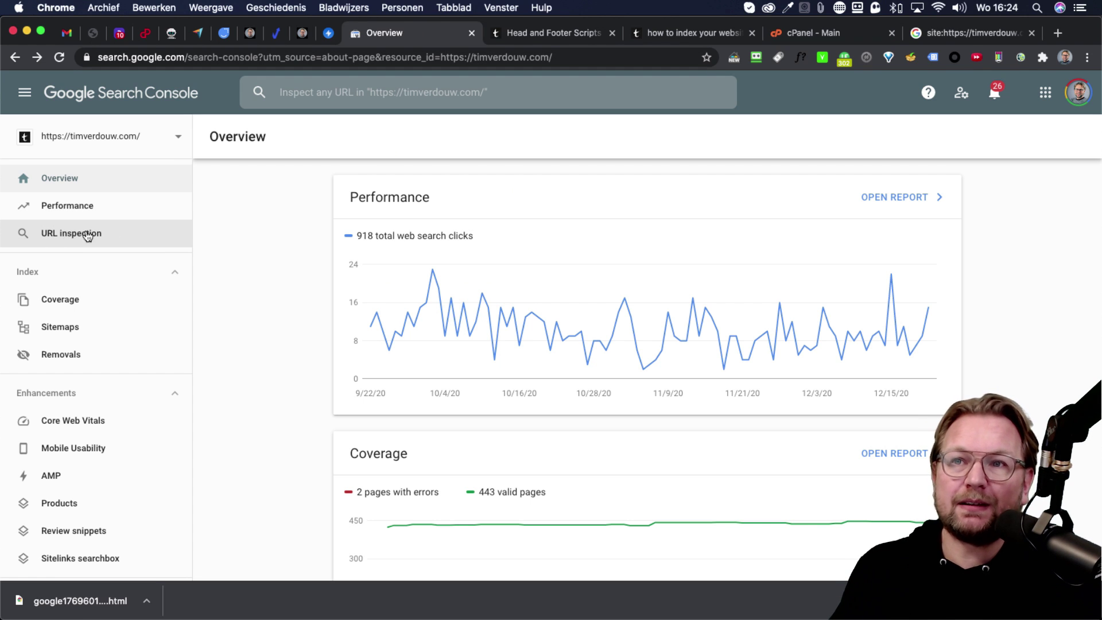
Step: Paste the new post's URL into URL inspection and submit it
scroll(53, 240, up, 5)
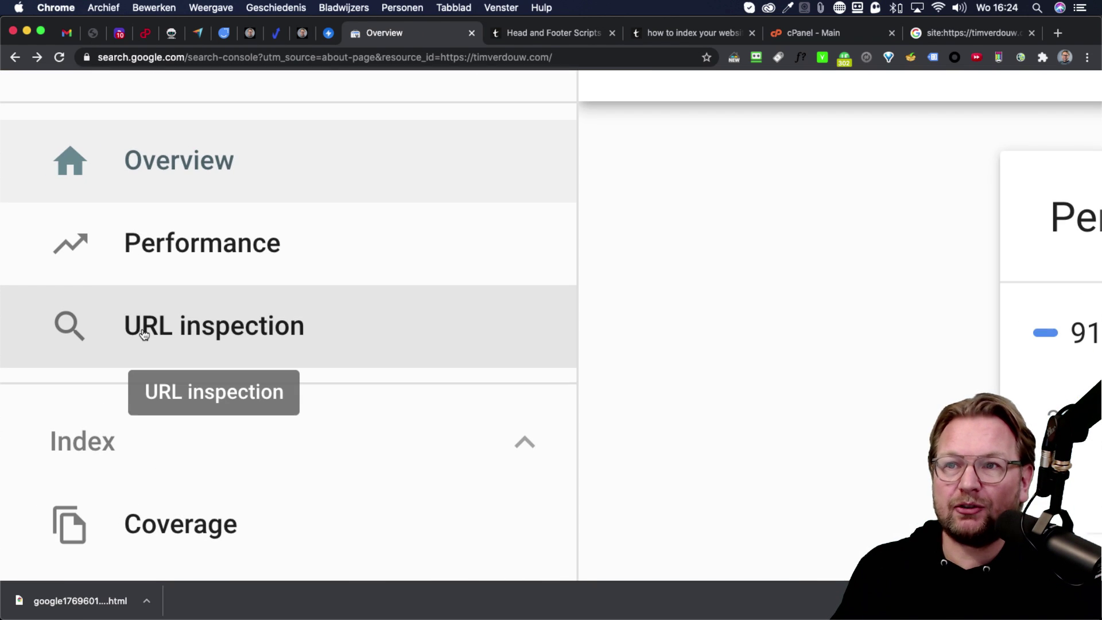
click(167, 332)
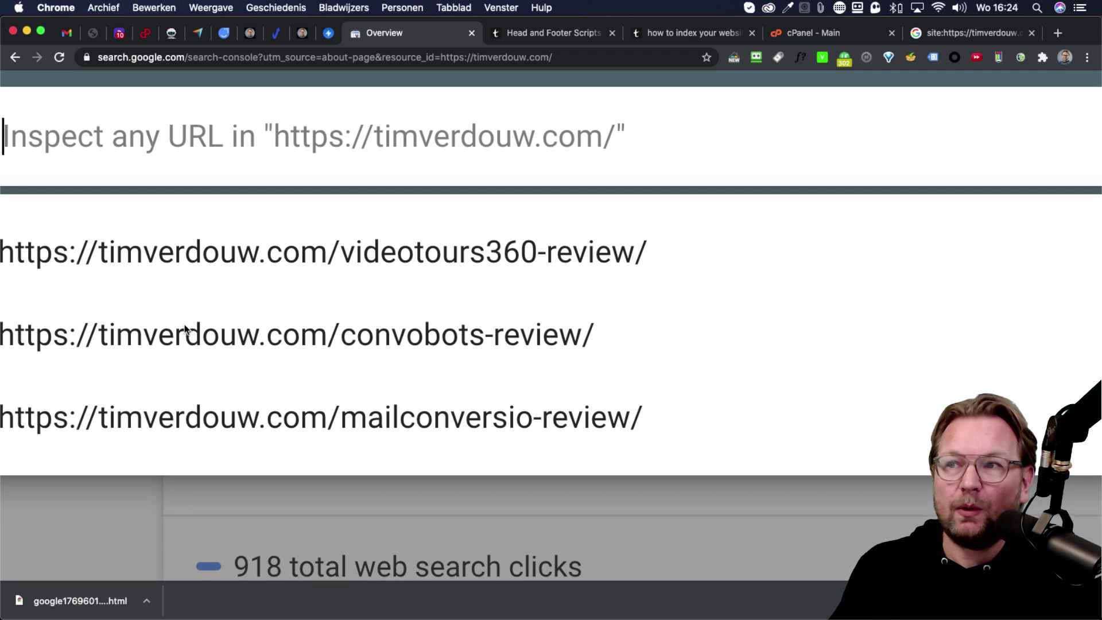
scroll(185, 325, down, 5)
right_click(309, 95)
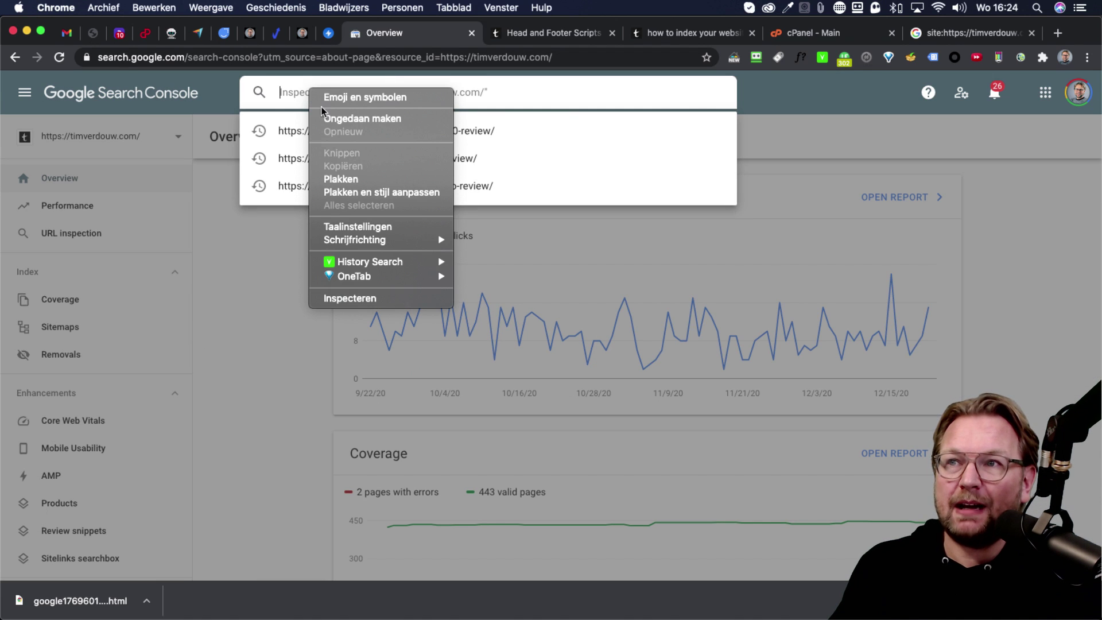
click(345, 179)
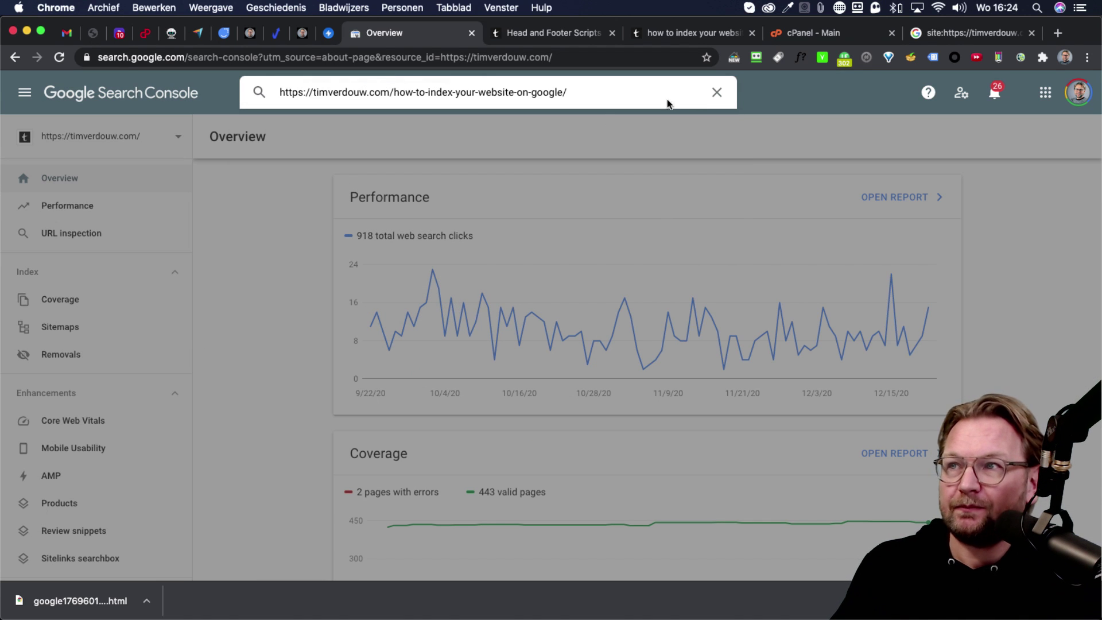
key(Return)
Step: Review the inspection result reporting 'URL is not on Google' with unknown coverage
scroll(636, 92, up, 5)
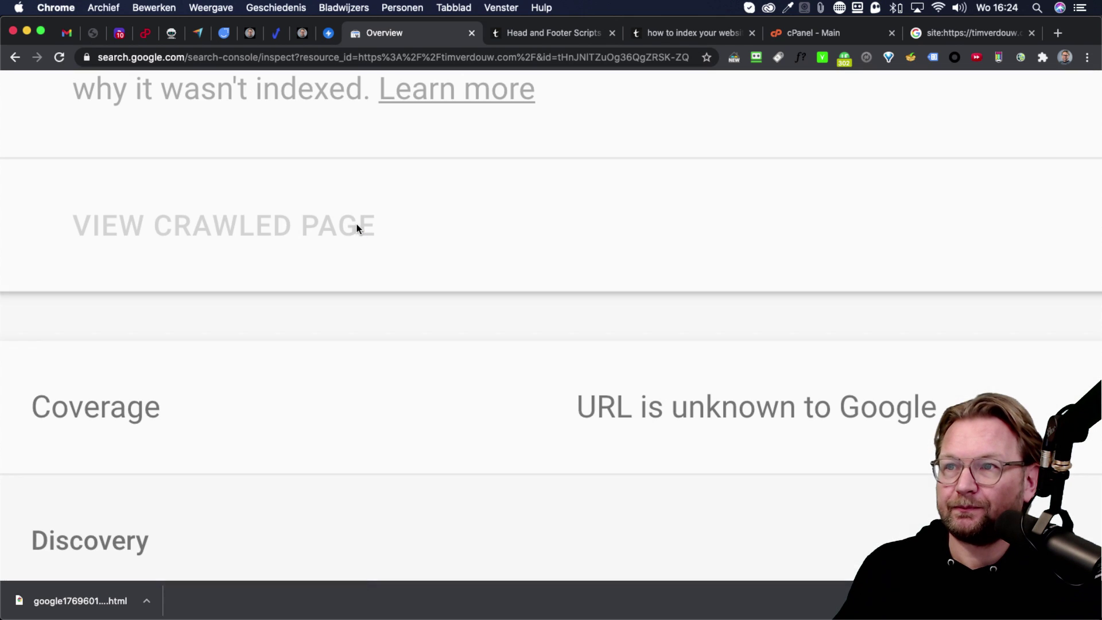
click(357, 228)
scroll(357, 228, down, 5)
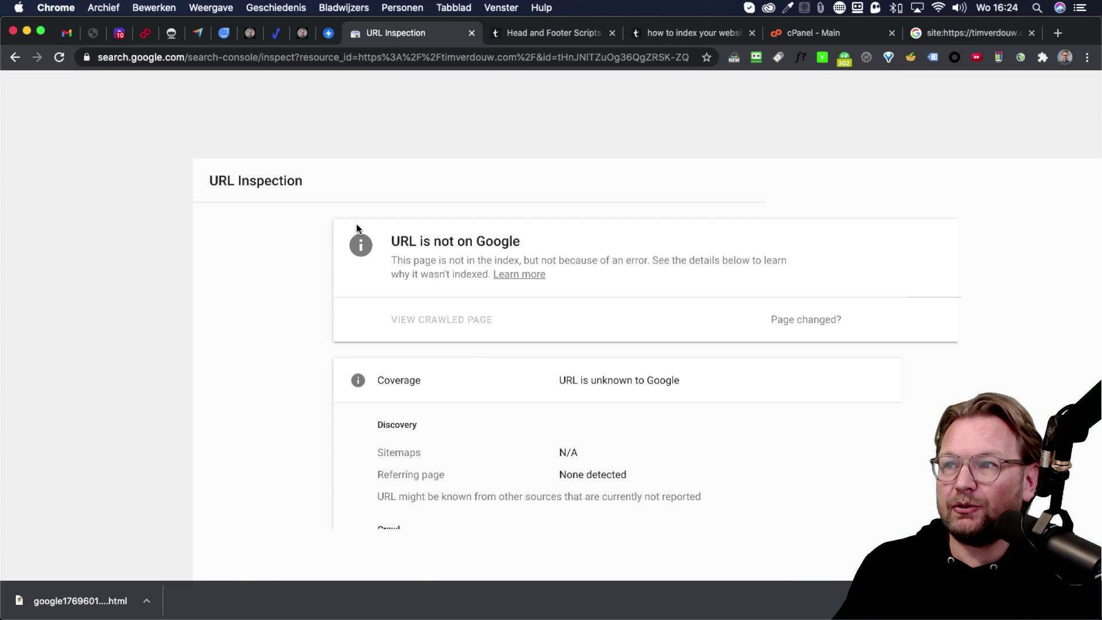
scroll(677, 303, down, 2)
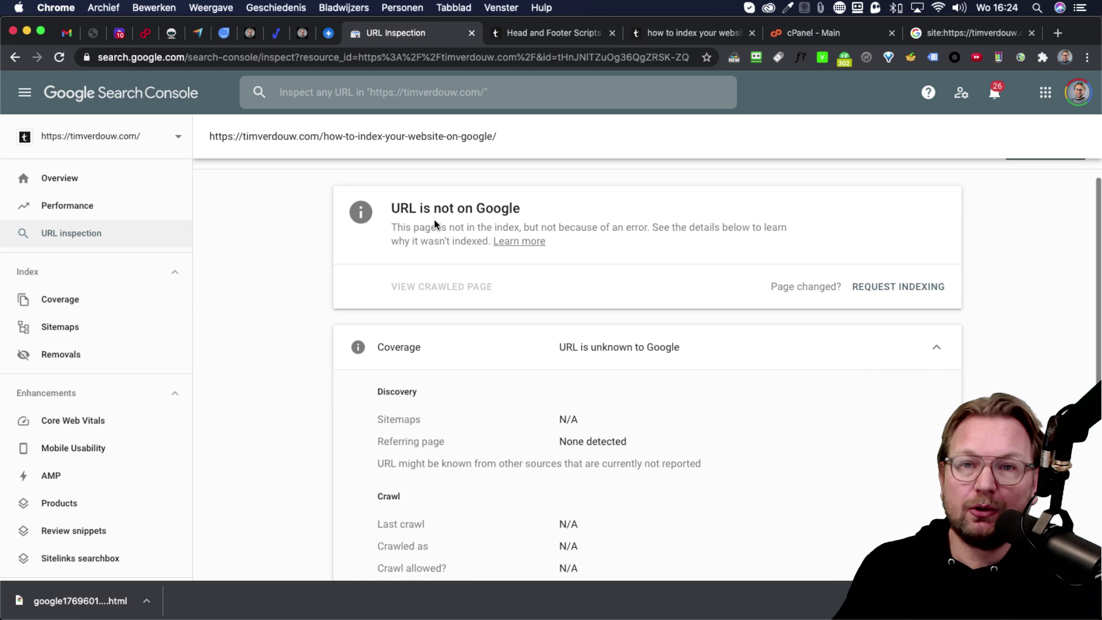
scroll(398, 253, down, 2)
scroll(398, 252, down, 5)
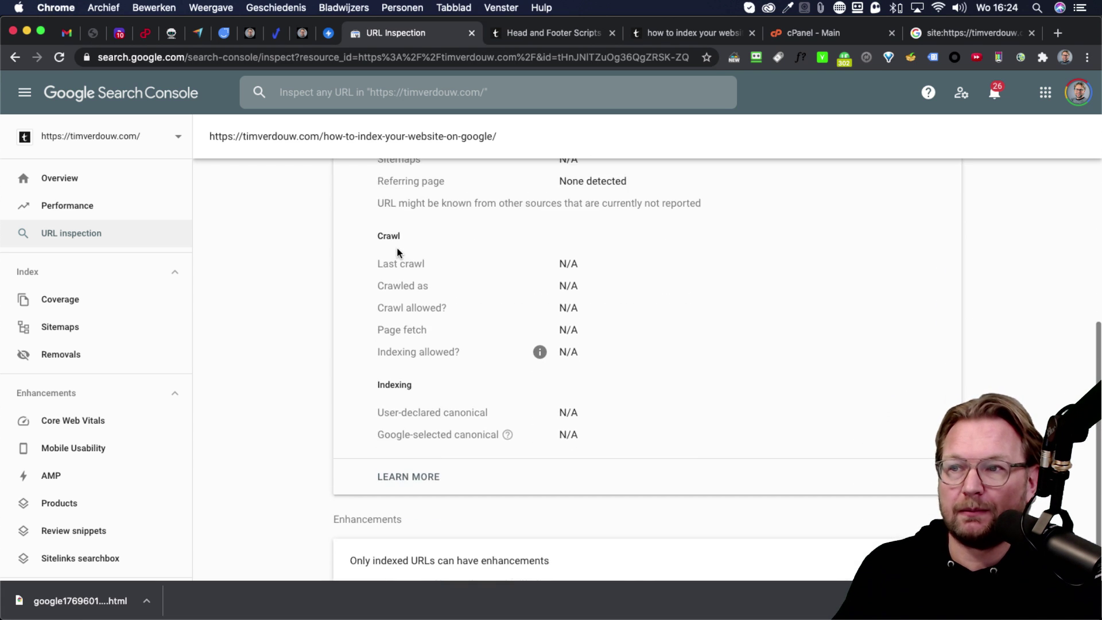
scroll(397, 253, up, 4)
scroll(397, 252, up, 4)
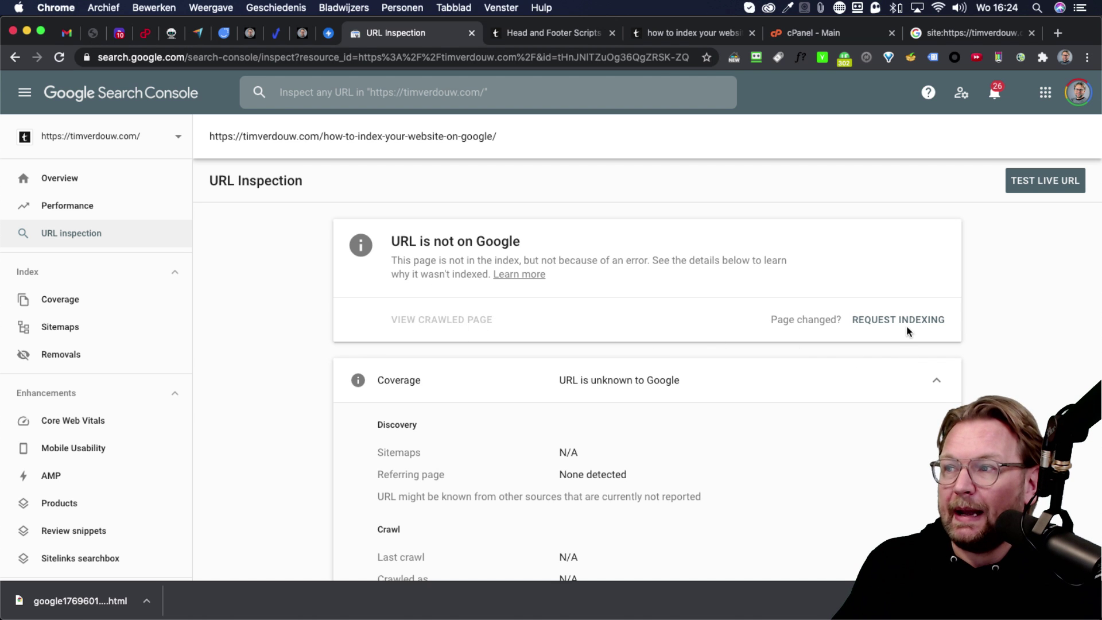
scroll(909, 331, up, 5)
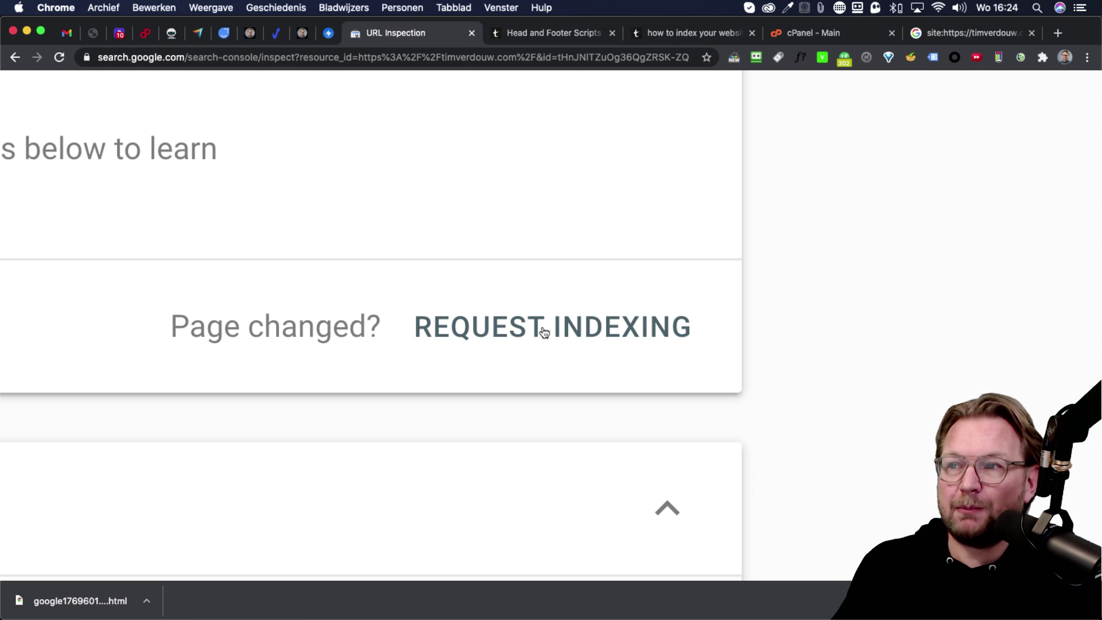
Step: Request indexing for the inspected post URL to add it to Google's priority crawl queue
click(544, 332)
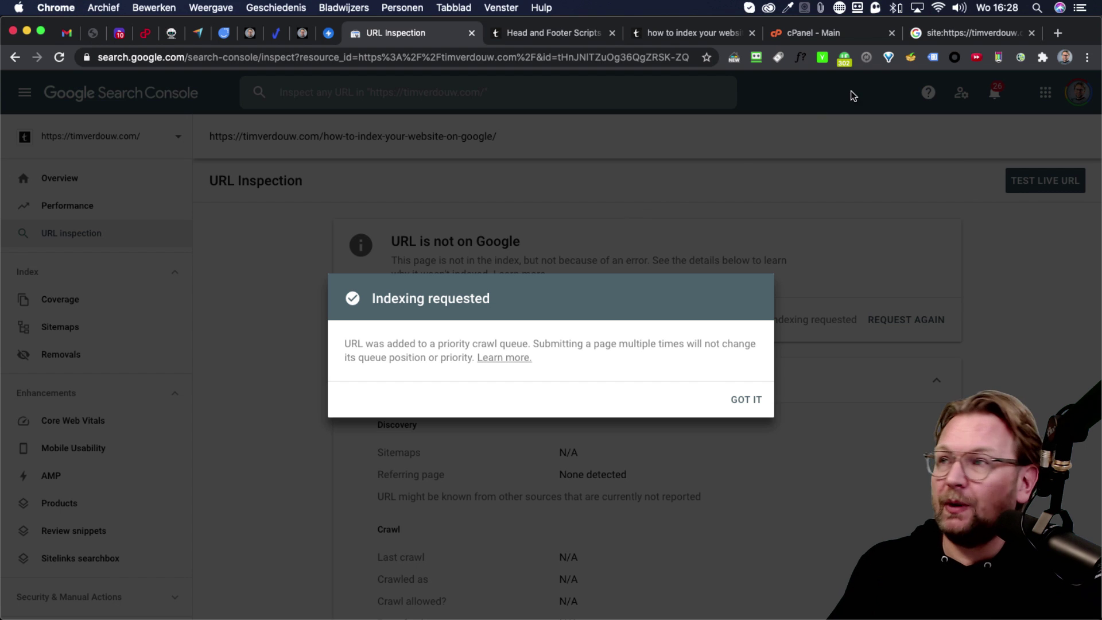
Step: Load pingler.com in a new browser tab
click(1054, 34)
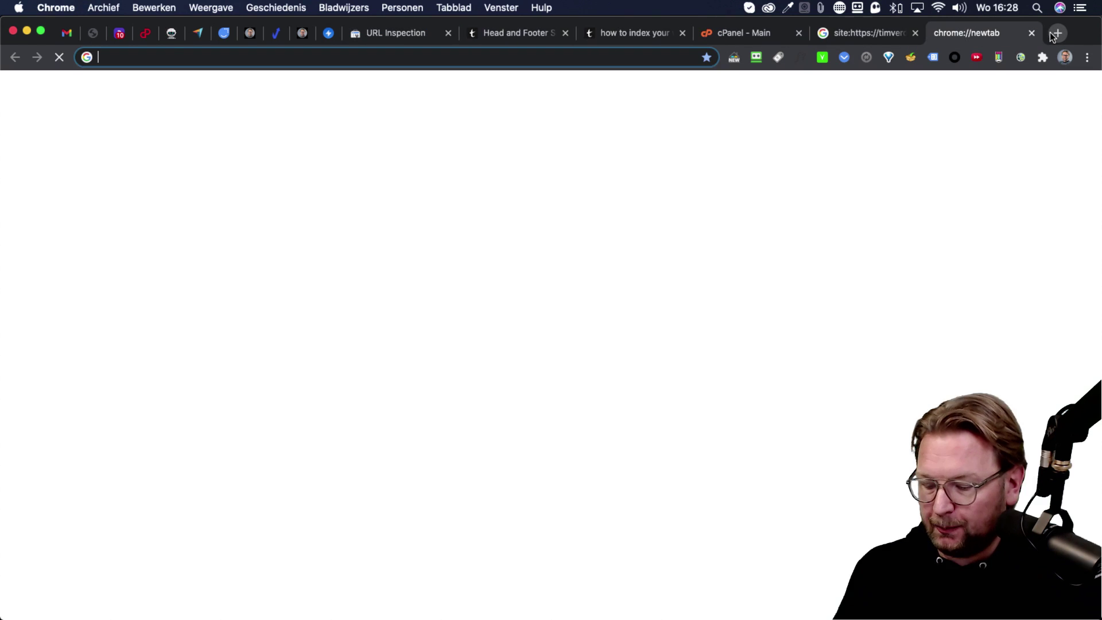
text(pingler,)
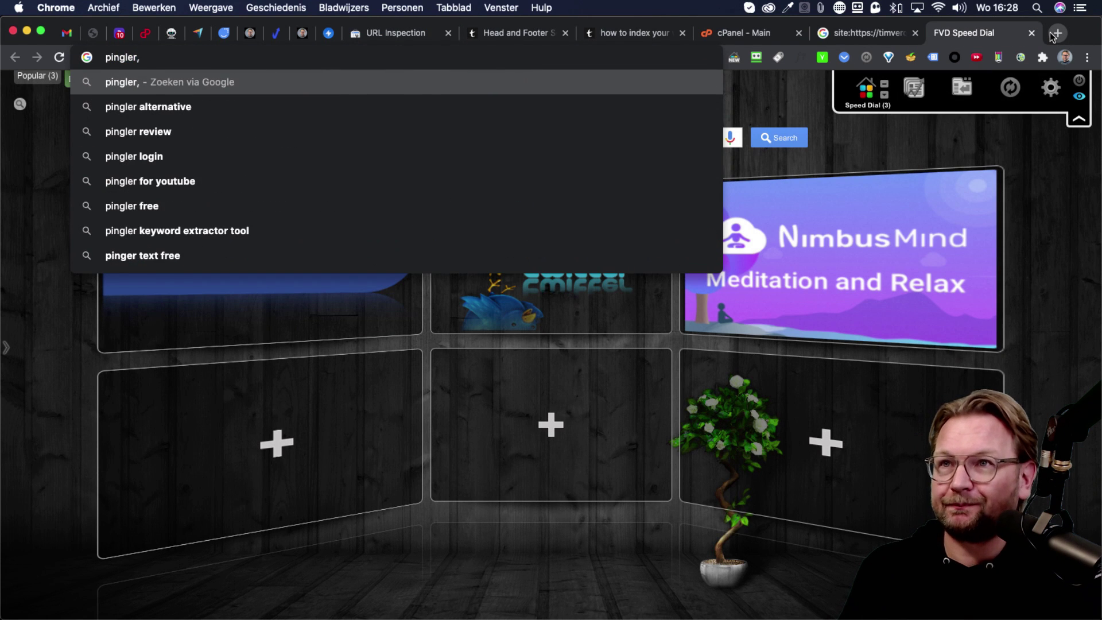
key(BackSpace)
text(.c)
key(Return)
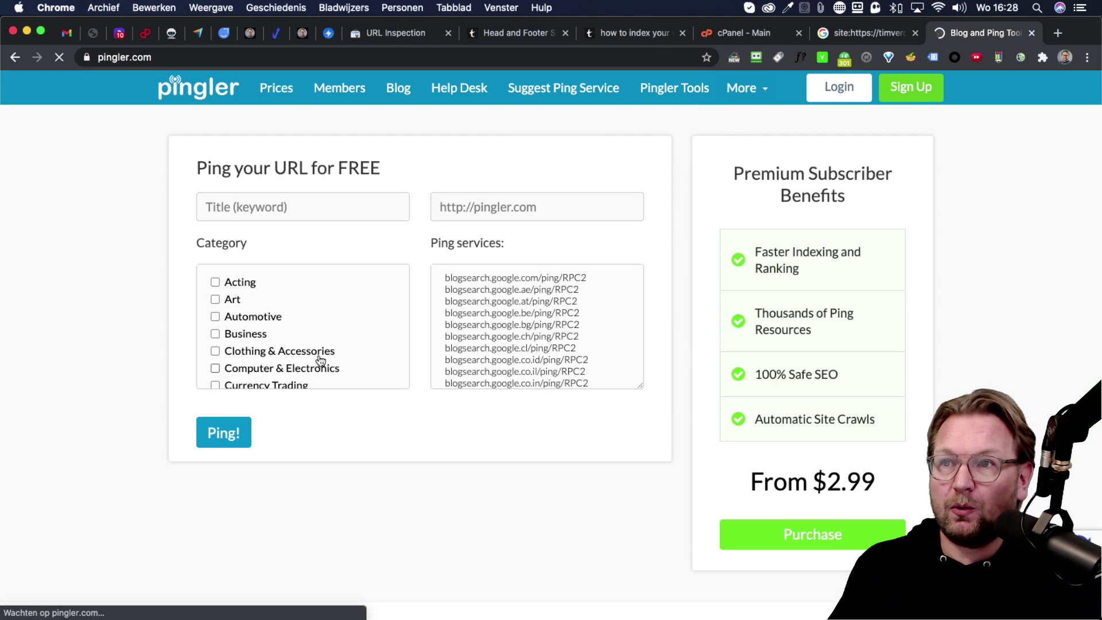
Step: Enter 'How to index your website on Google' as the title and paste the post URL
click(286, 205)
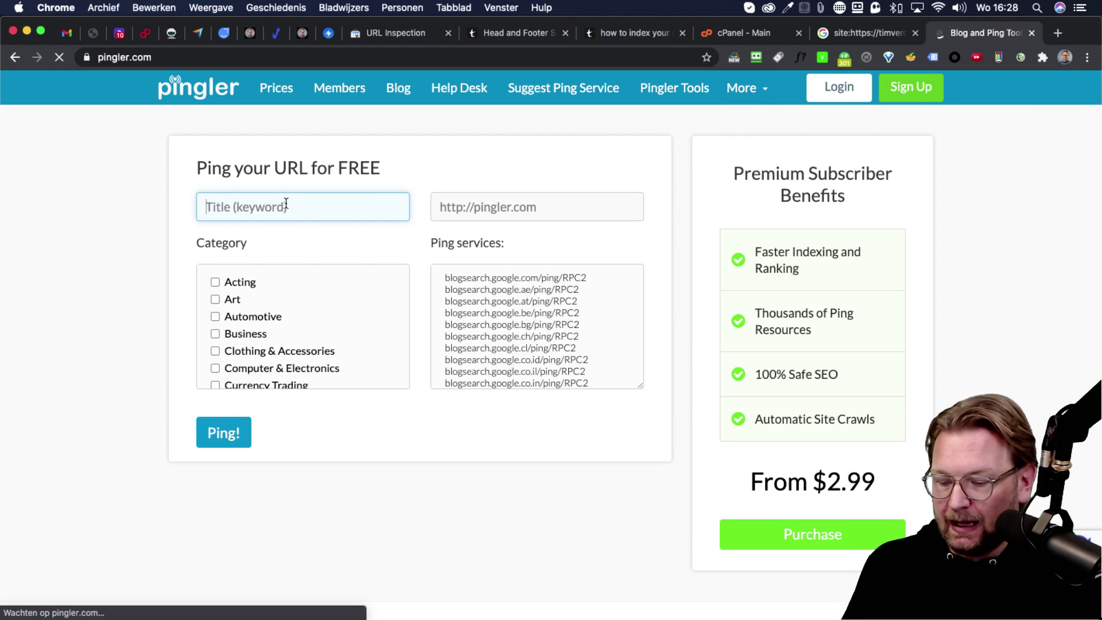
text(How to index )
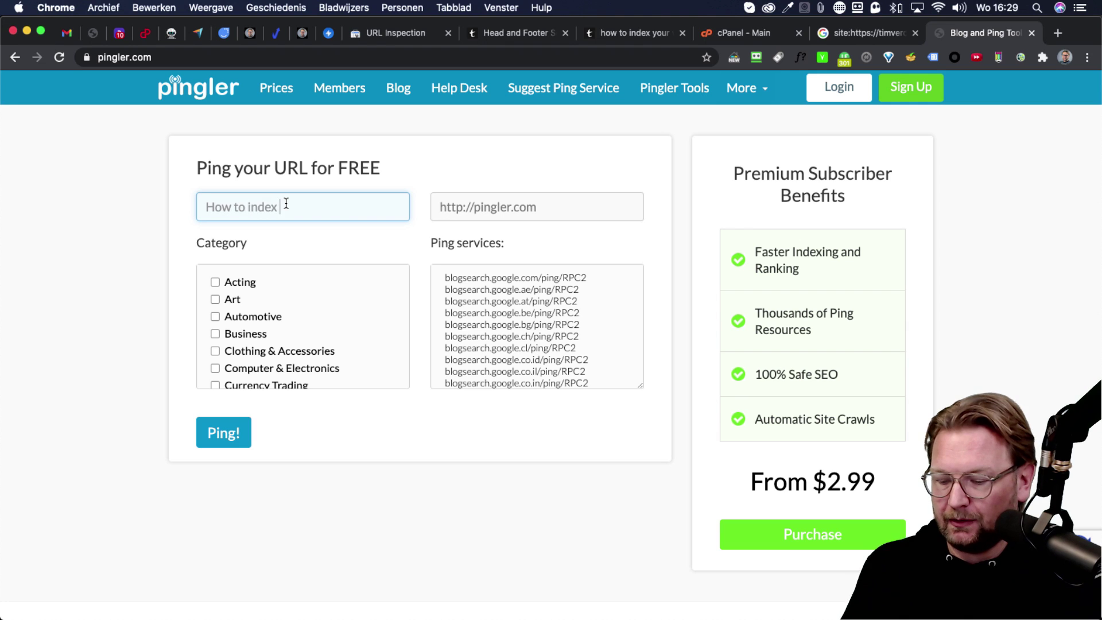
text(your website )
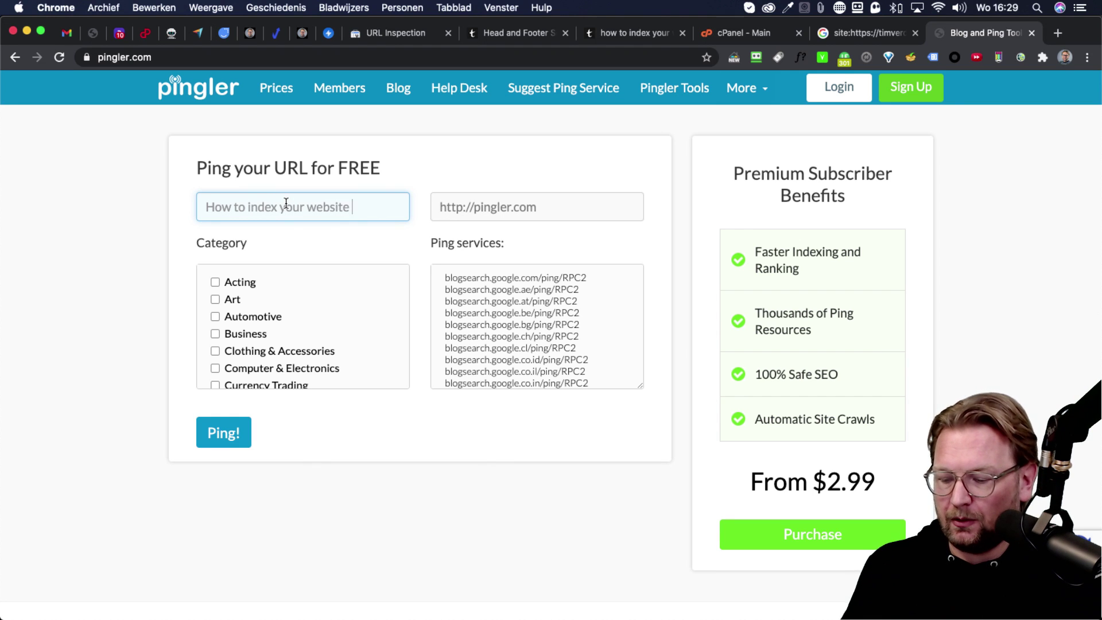
text(on Google)
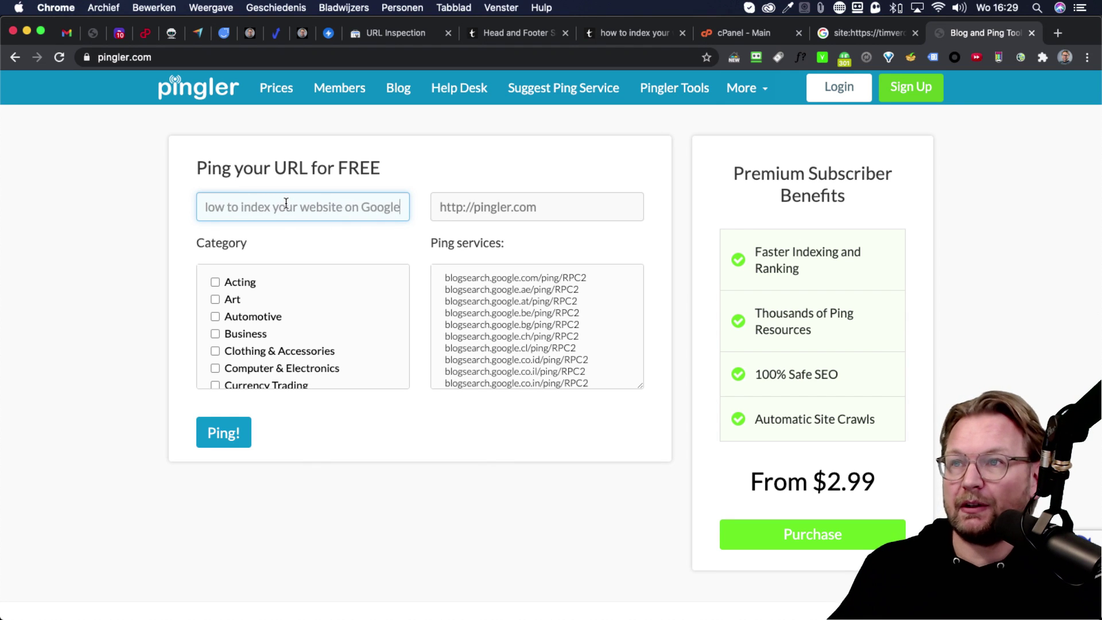
click(459, 212)
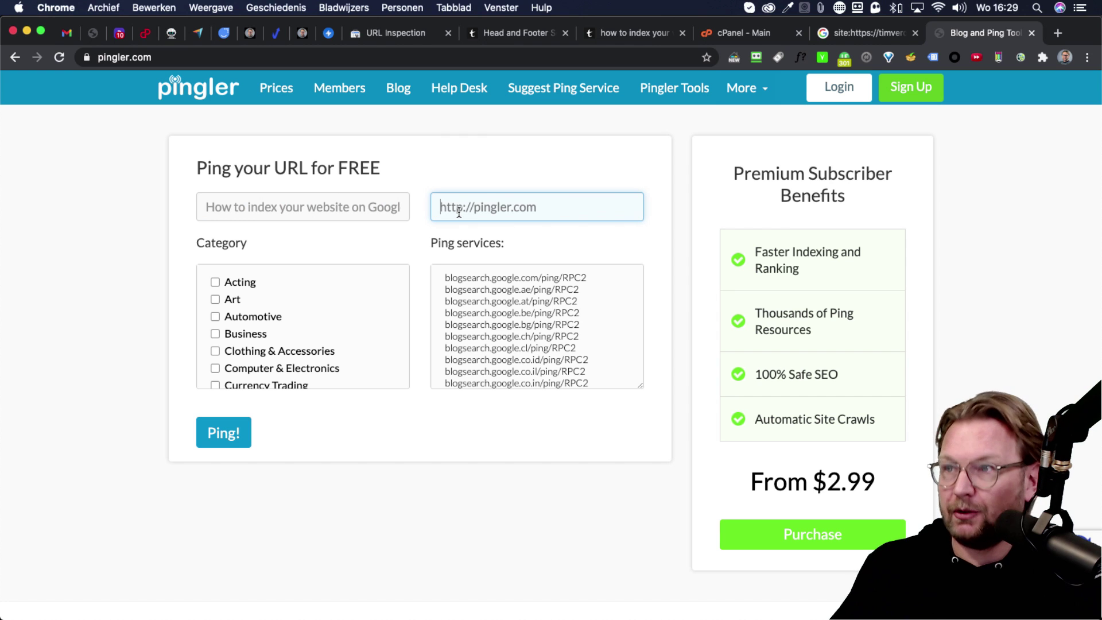
key(super+v)
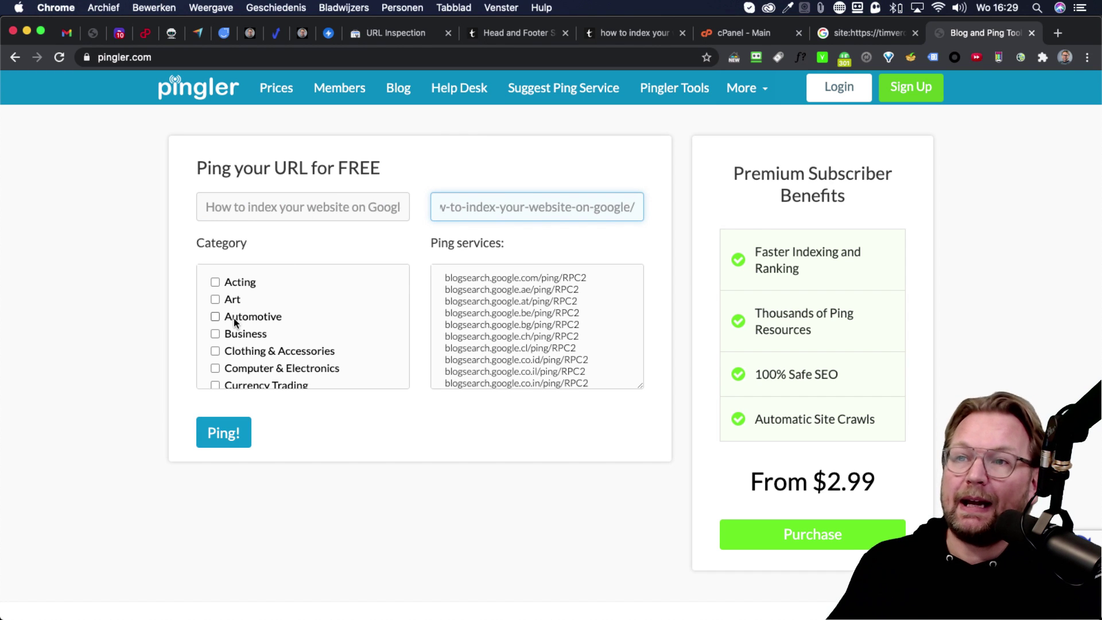
Step: Tick the Marketing and Other categories for the ping
scroll(233, 317, down, 5)
scroll(235, 324, down, 8)
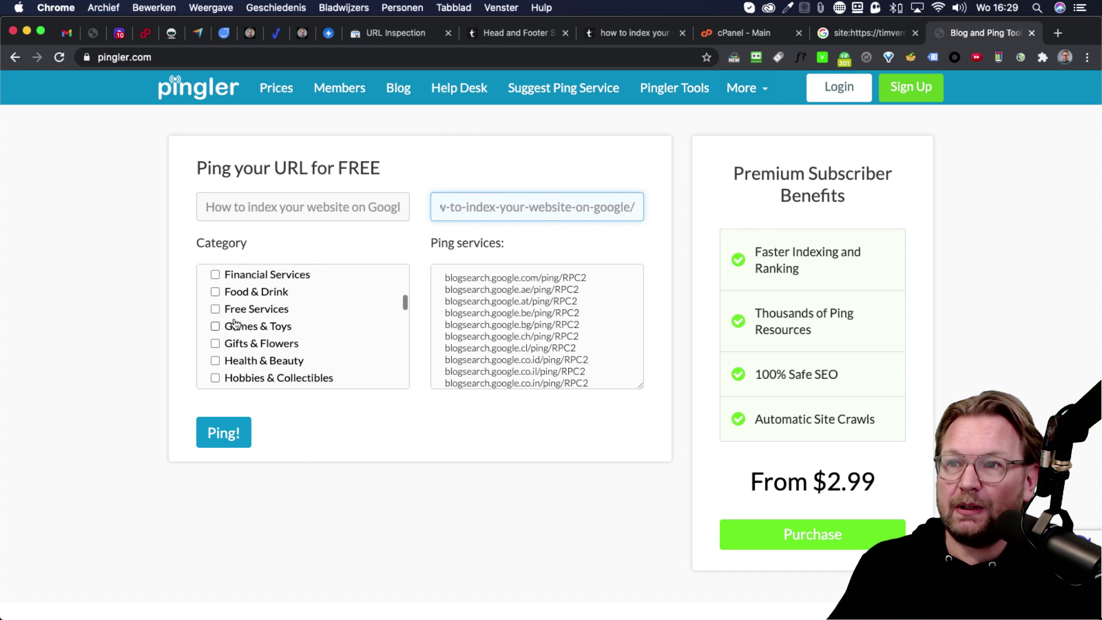
scroll(234, 323, down, 6)
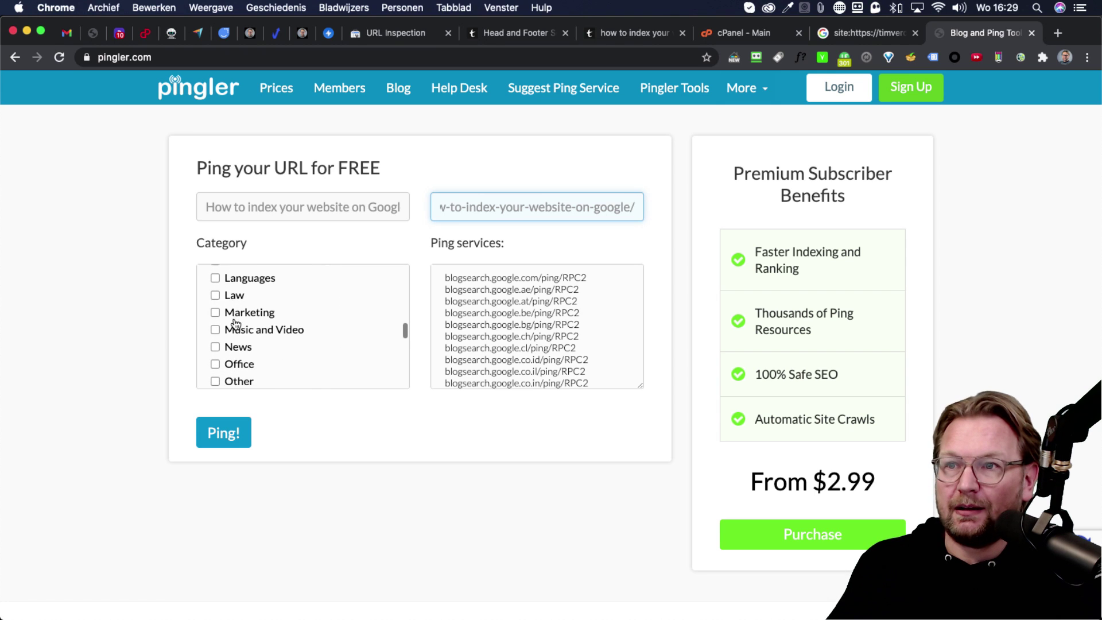
click(215, 307)
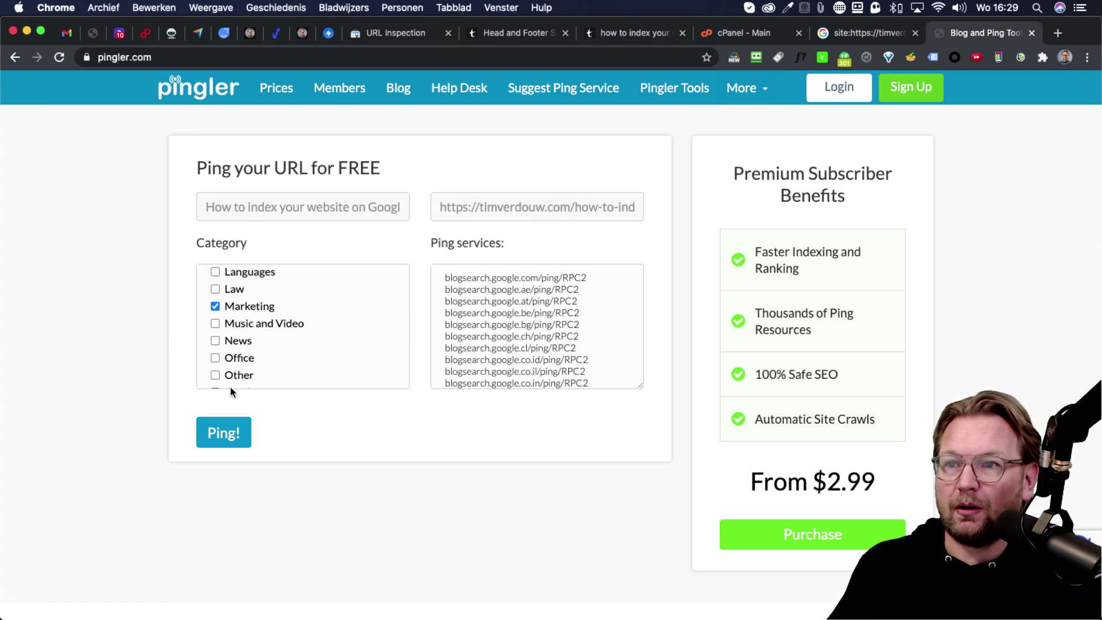
click(231, 429)
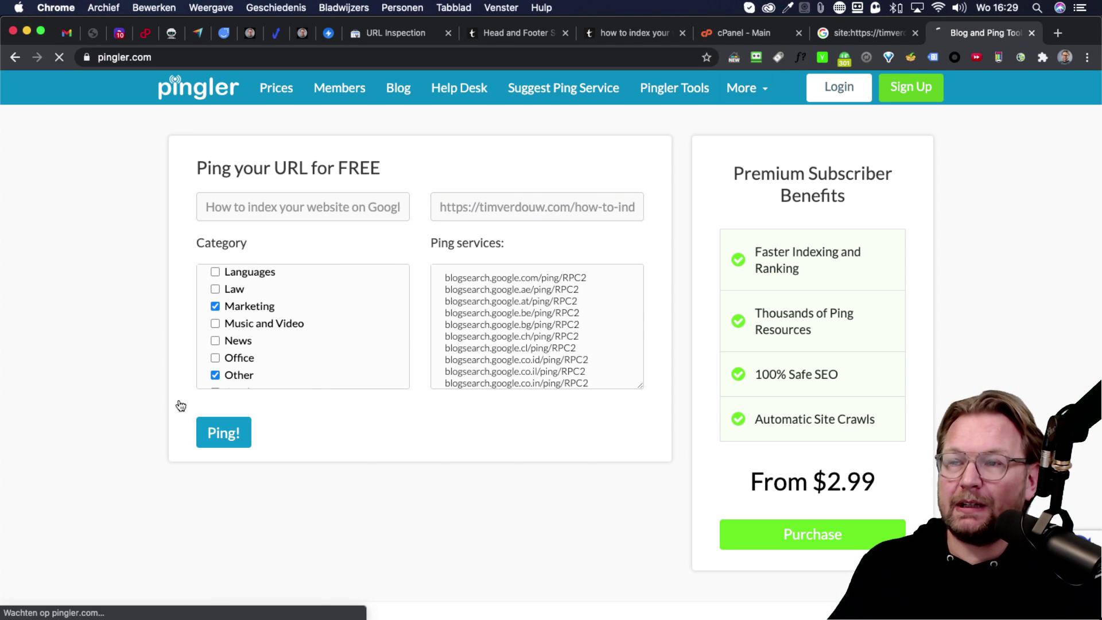